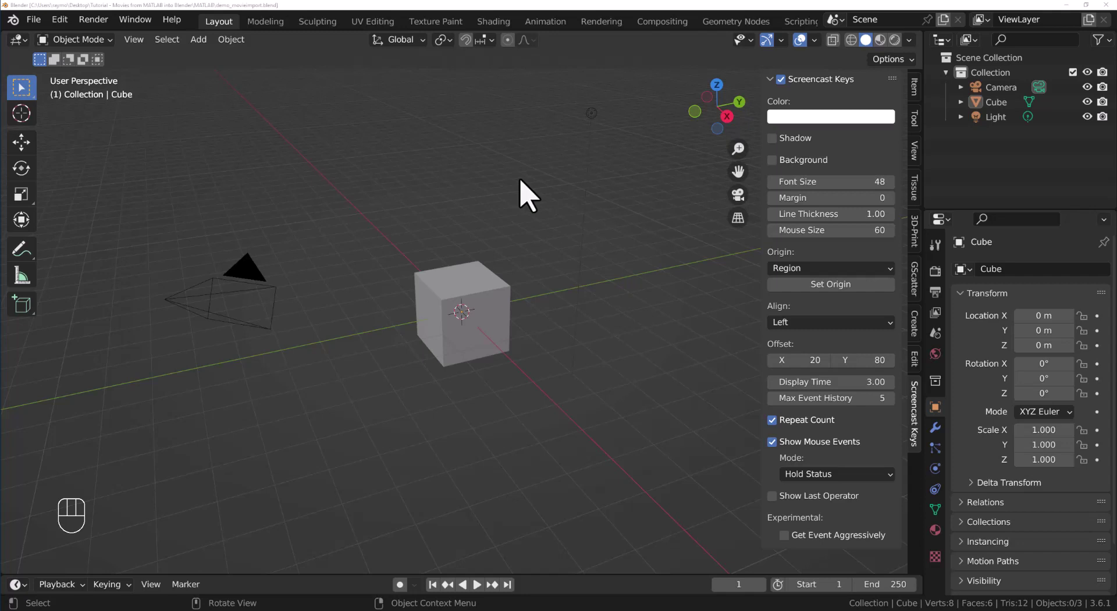
Keep Eevee as the render engine, enable Ambient Occlusion and Bloom, and expand the Film settings
{"action": "left_click", "coordinate": [936, 271]}
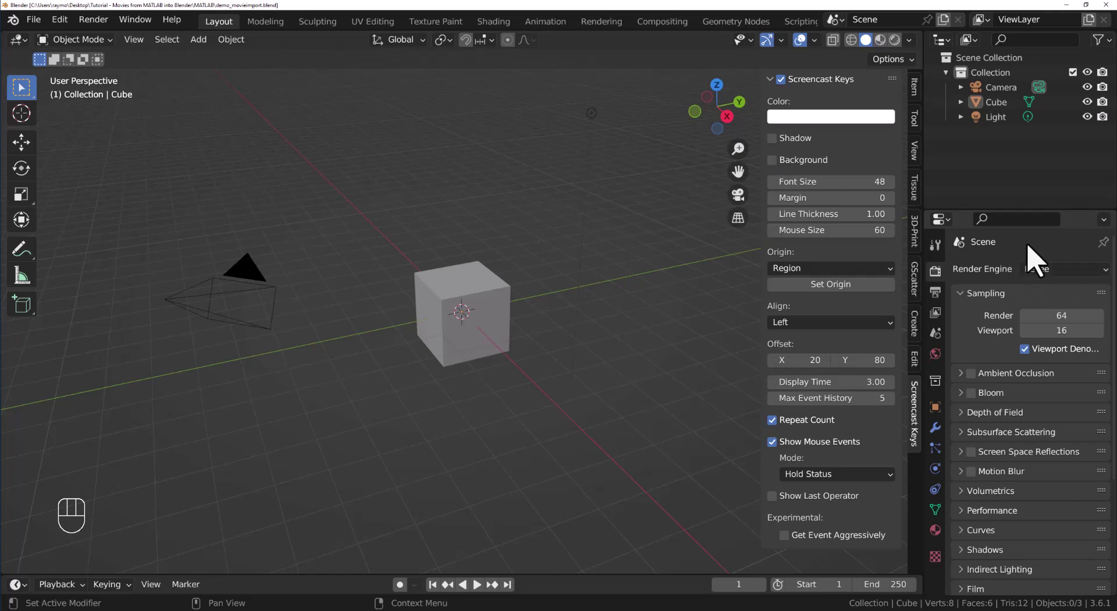
{"action": "left_click", "coordinate": [1042, 269]}
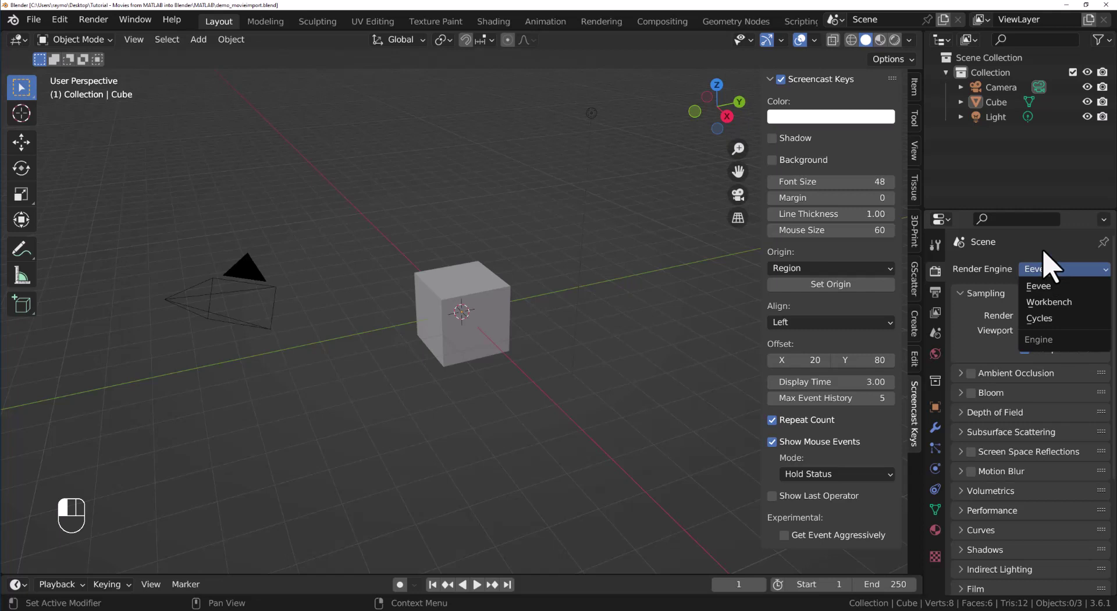
{"action": "left_click", "coordinate": [1045, 256]}
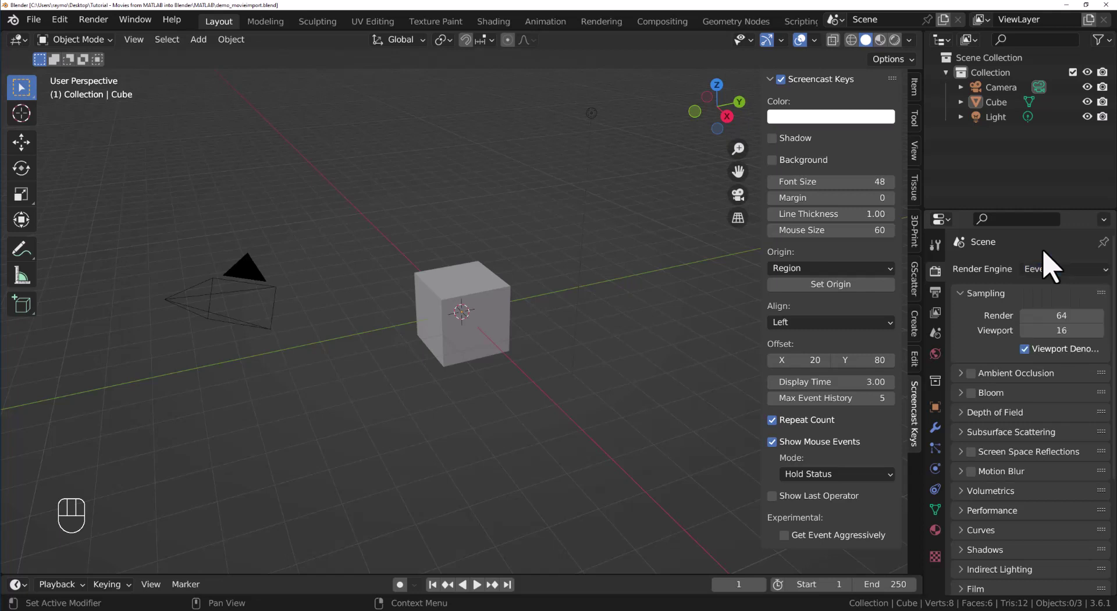
{"action": "left_click", "coordinate": [970, 373]}
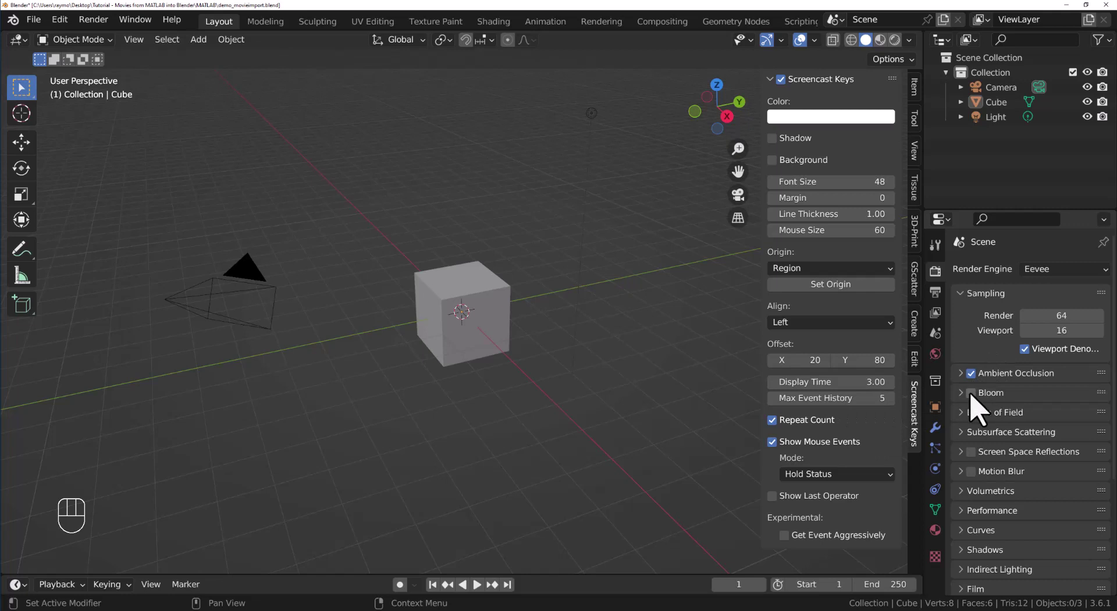
{"action": "left_click", "coordinate": [970, 393]}
{"action": "scroll", "coordinate": [1041, 490], "scroll_direction": "down", "scroll_amount": 7}
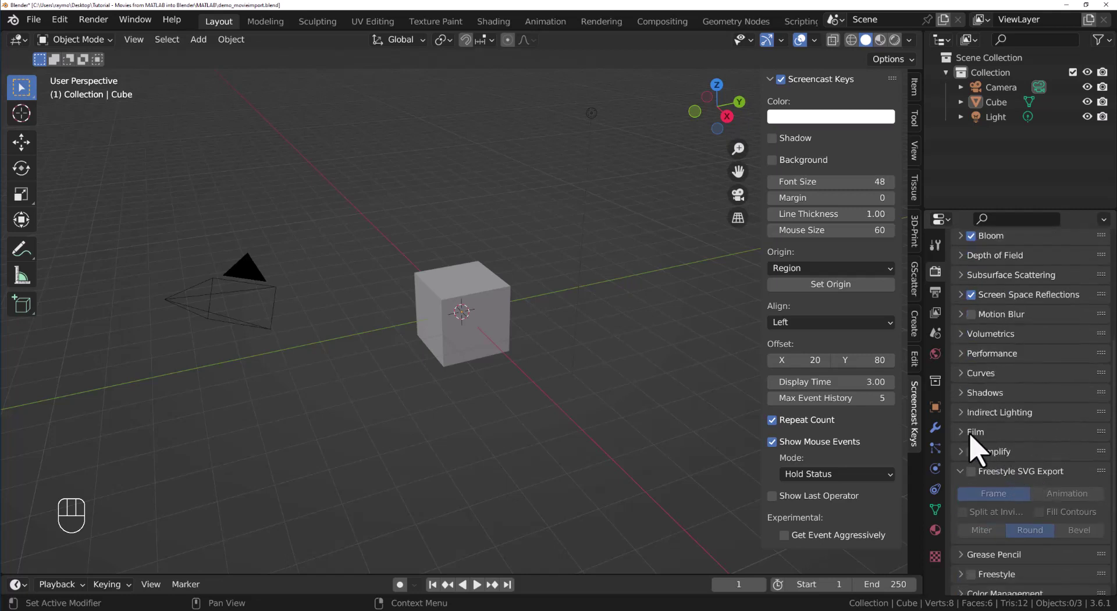
{"action": "left_click", "coordinate": [962, 432]}
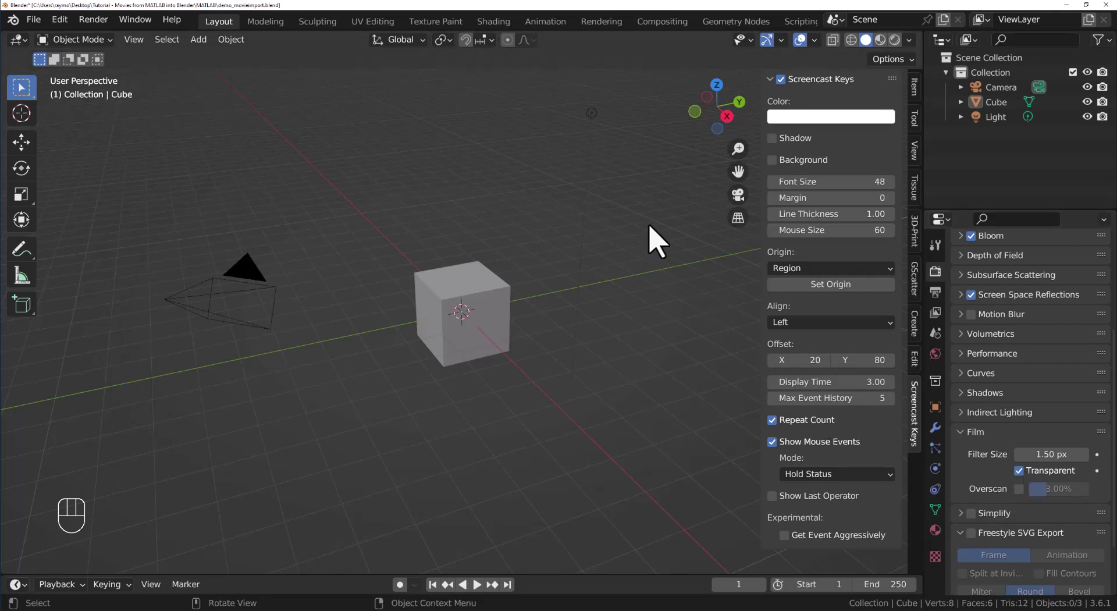
Enable Use Nodes in the Compositing workspace so the default nodes are visible
{"action": "left_click", "coordinate": [663, 24]}
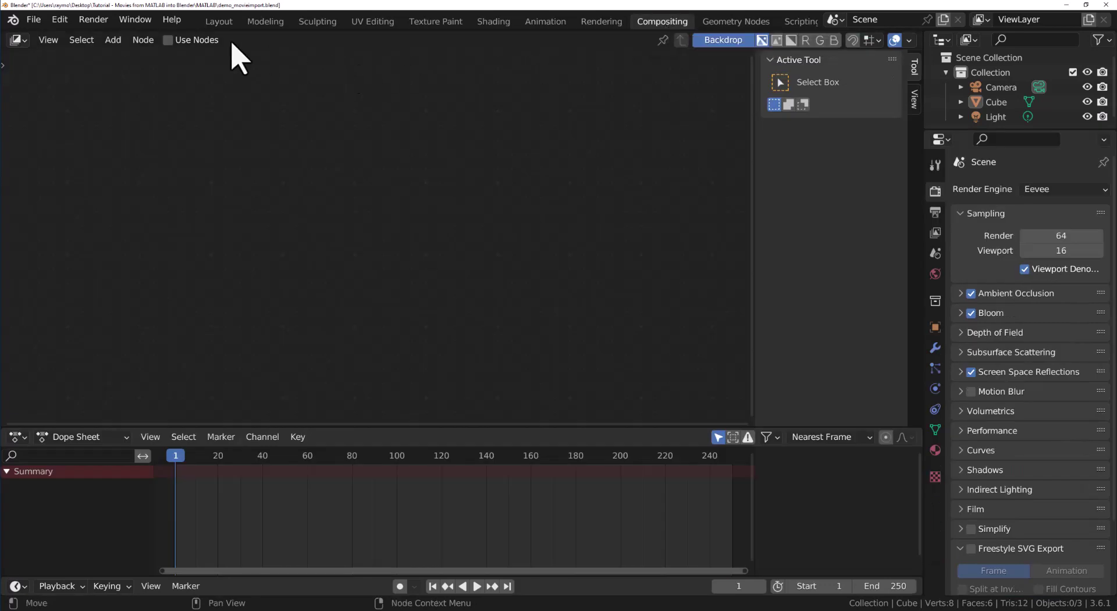
{"action": "left_click", "coordinate": [168, 40]}
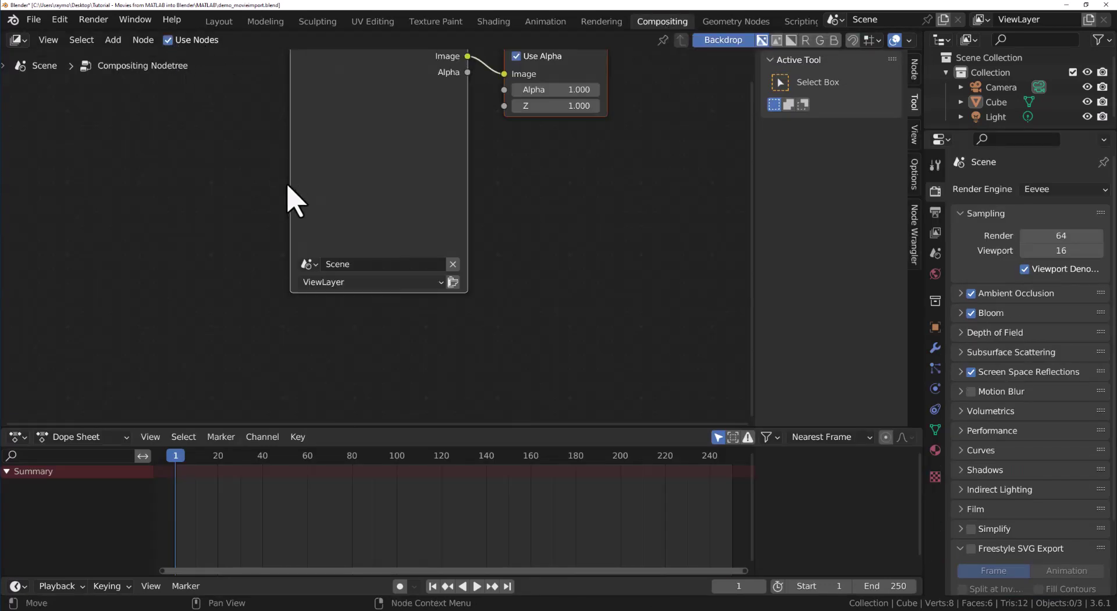
{"action": "middle_click_drag", "start_coordinate": [554, 267], "coordinate": [525, 326]}
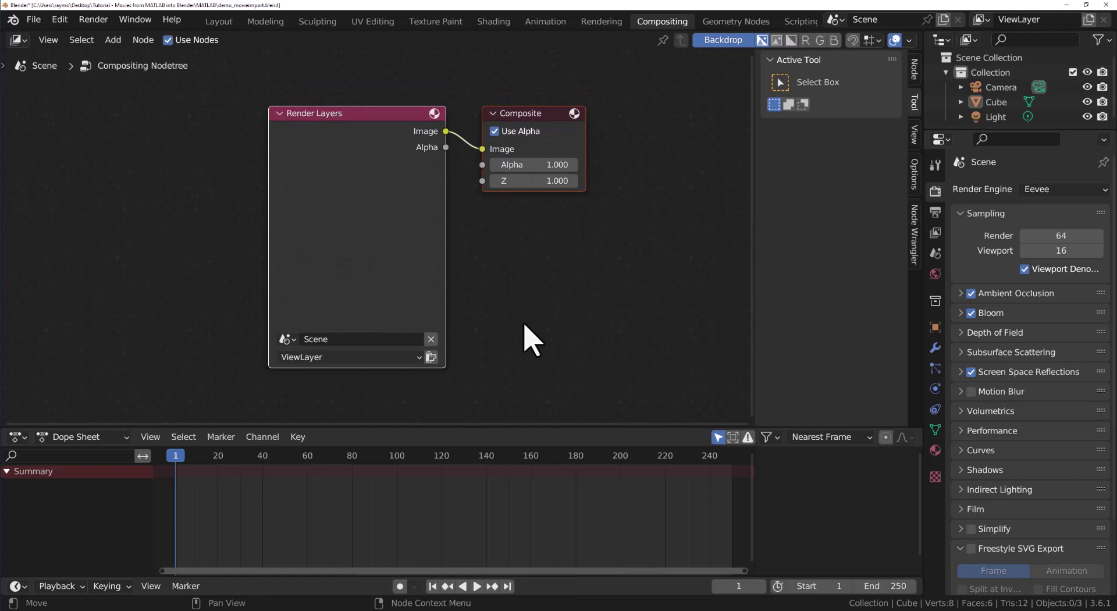
Insert an Alpha Over node on the link and feed the render into its second Image
{"action": "left_click", "coordinate": [113, 40]}
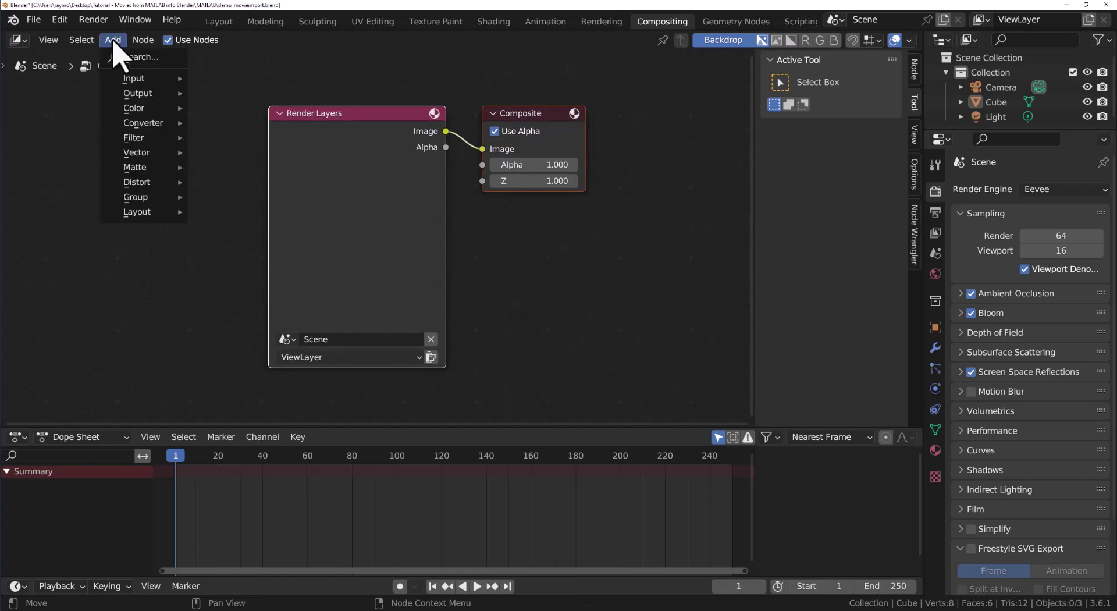
{"action": "mouse_move", "coordinate": [135, 109]}
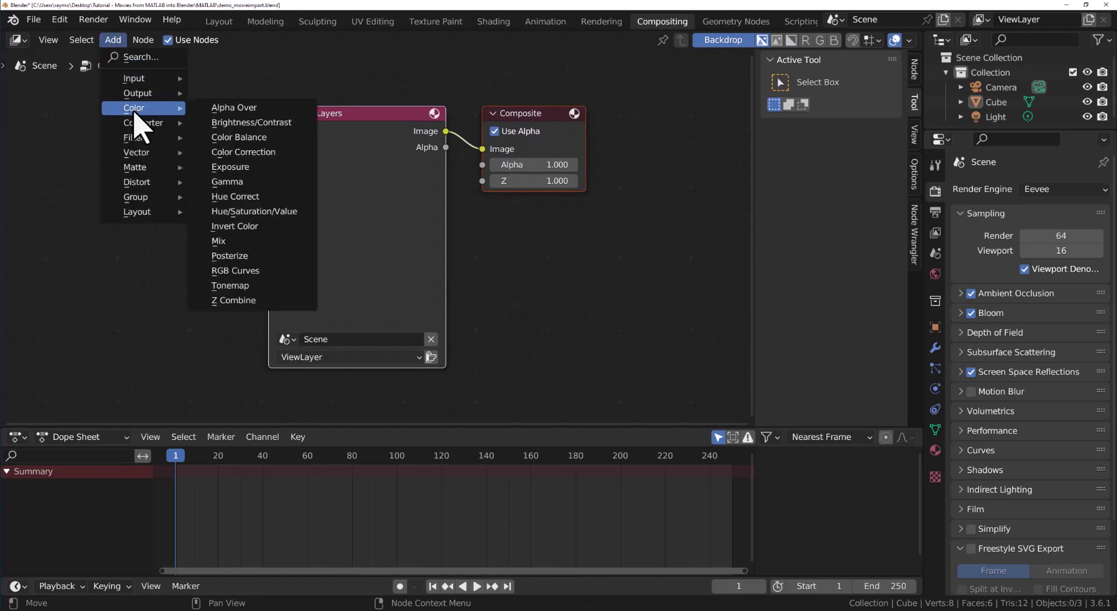
{"action": "left_click", "coordinate": [218, 109]}
{"action": "left_click", "coordinate": [400, 104]}
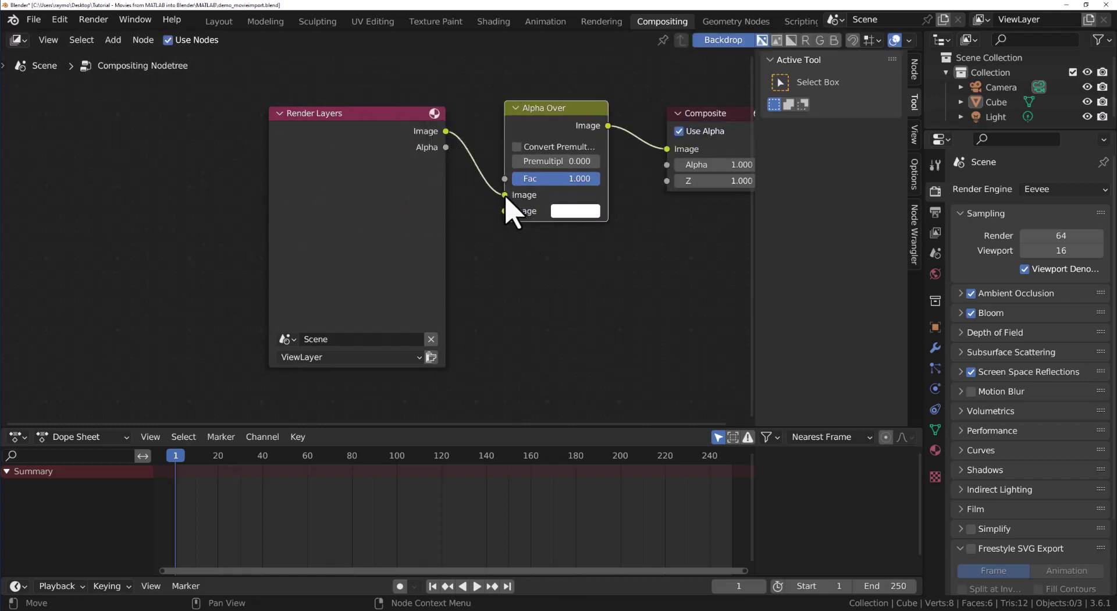
{"action": "left_click_drag", "start_coordinate": [505, 196], "coordinate": [511, 228]}
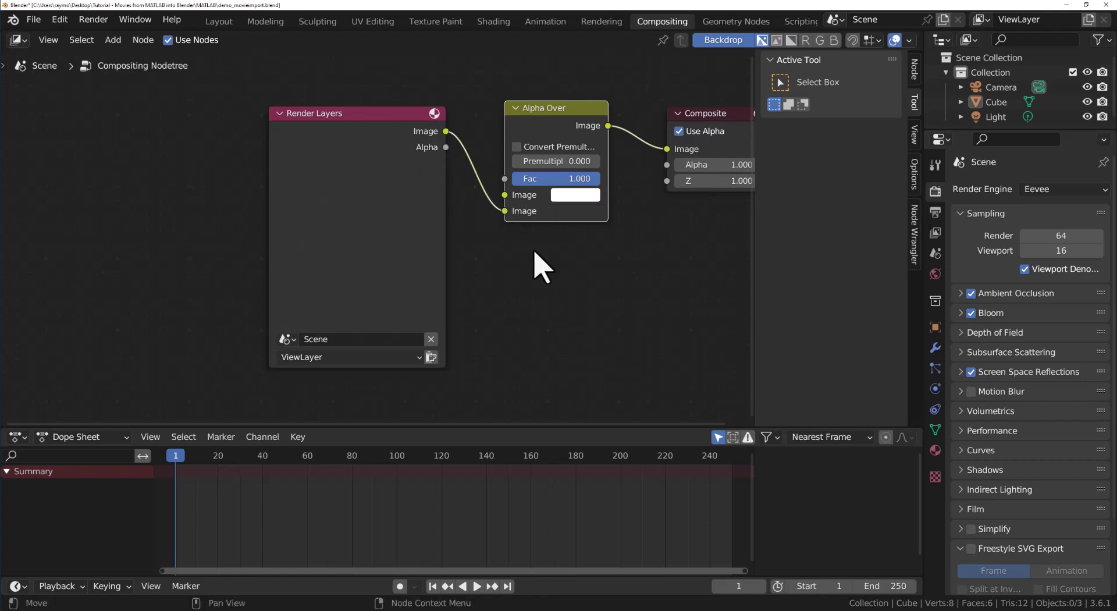
Set Alpha Over Premultiply to 1 and make its first Image colour black
{"action": "left_click", "coordinate": [563, 161]}
{"action": "type", "text": "1"}
{"action": "key", "text": "Return"}
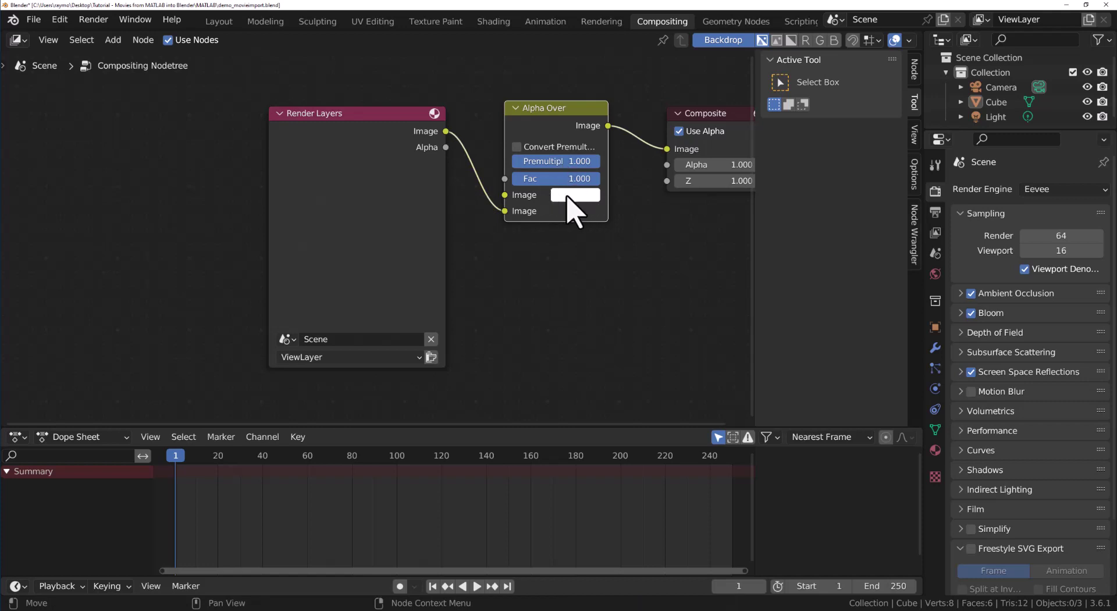
{"action": "left_click", "coordinate": [567, 195]}
{"action": "left_click_drag", "start_coordinate": [675, 213], "coordinate": [675, 314]}
{"action": "left_click", "coordinate": [498, 308]}
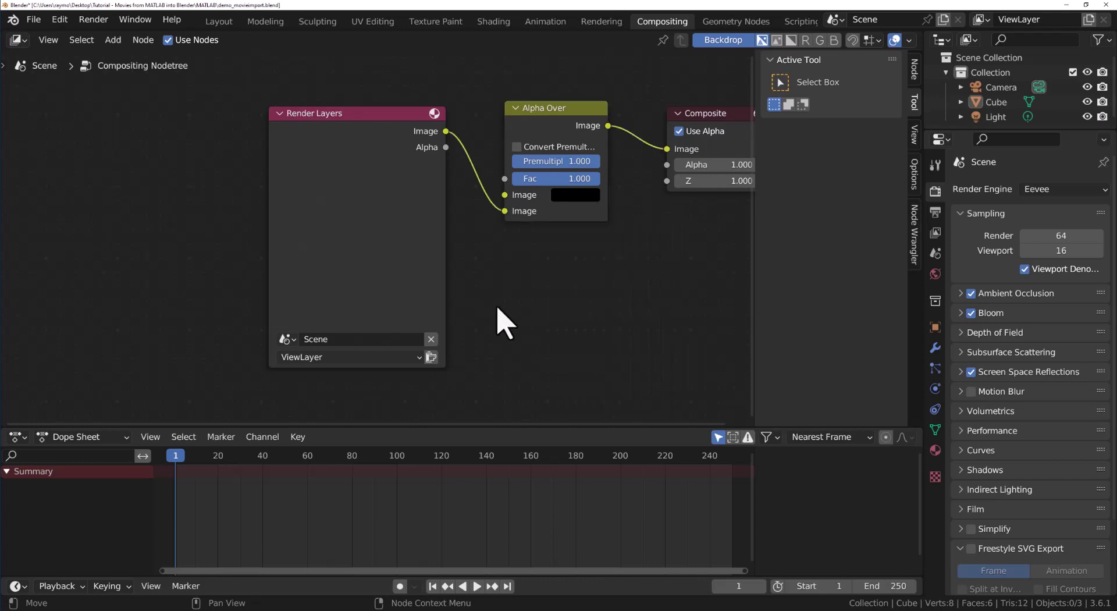
Render a test frame with F12 from the Layout workspace, then close the render window
{"action": "left_click", "coordinate": [220, 22]}
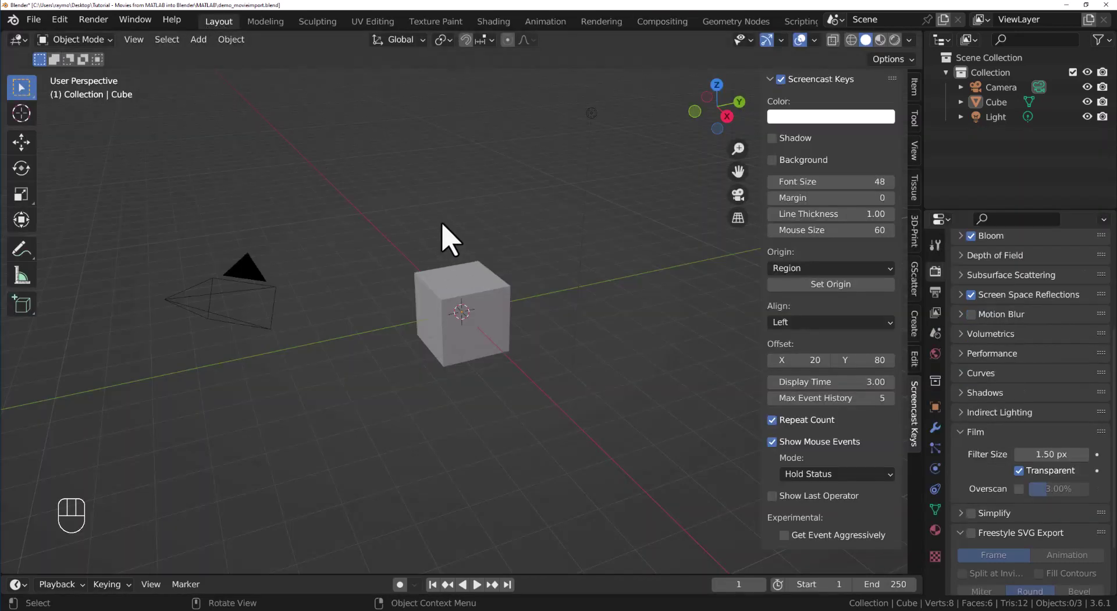
{"action": "key", "text": "F12"}
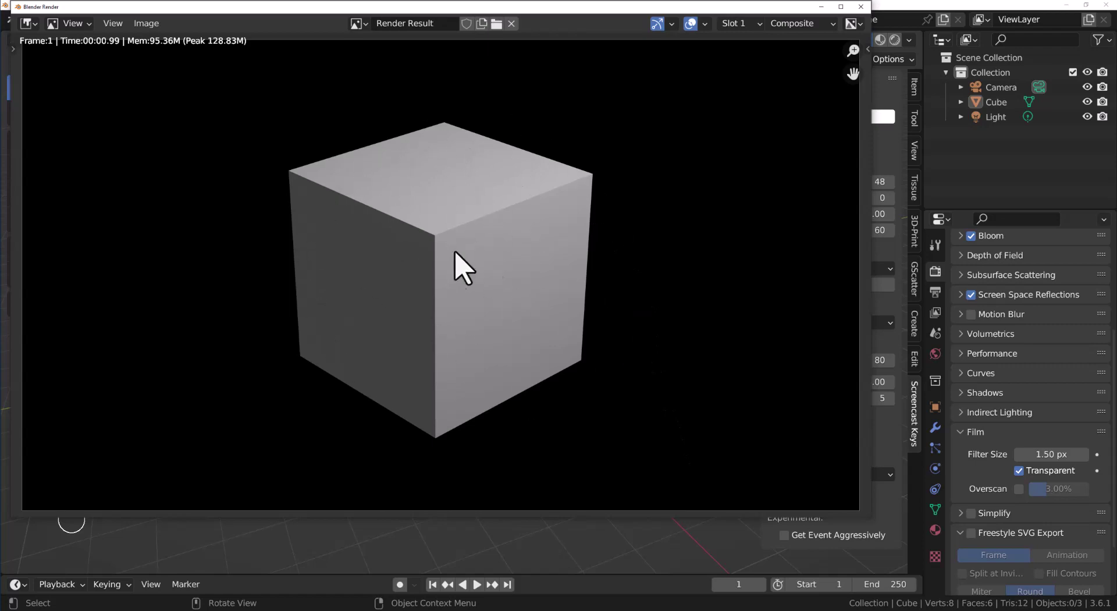
{"action": "left_click", "coordinate": [861, 6]}
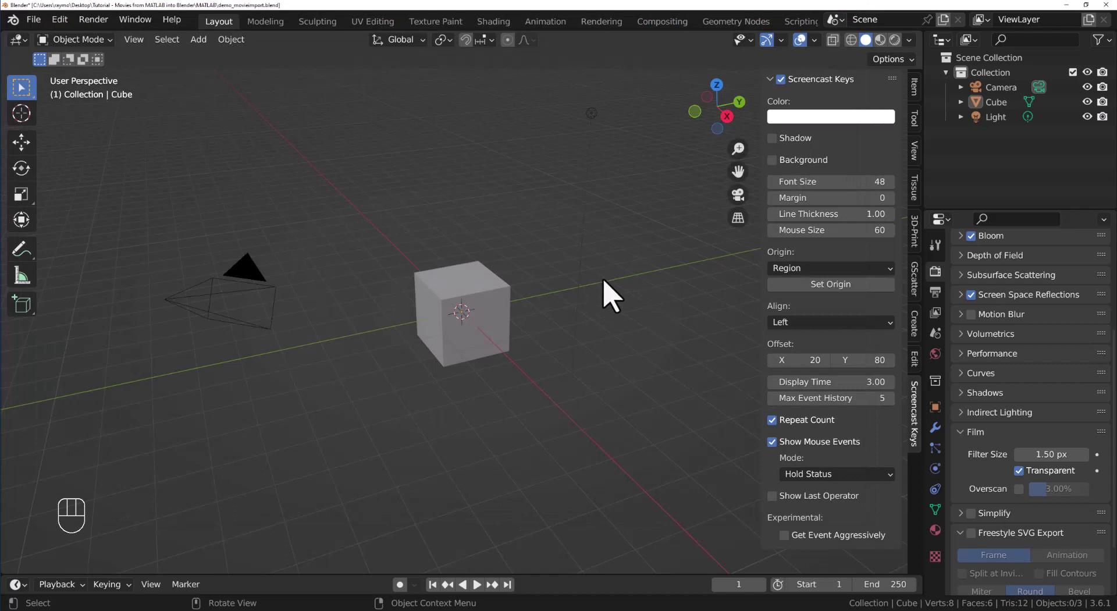
Enable the Import Images as Planes add-on found by searching 'import im' in Preferences
{"action": "left_click", "coordinate": [59, 21]}
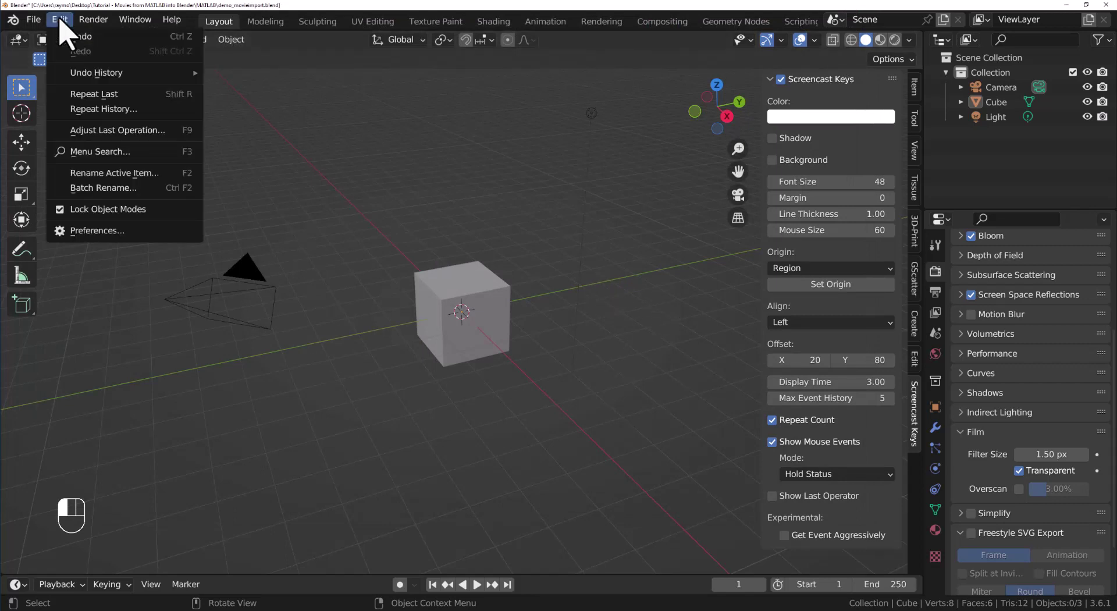
{"action": "left_click", "coordinate": [88, 232]}
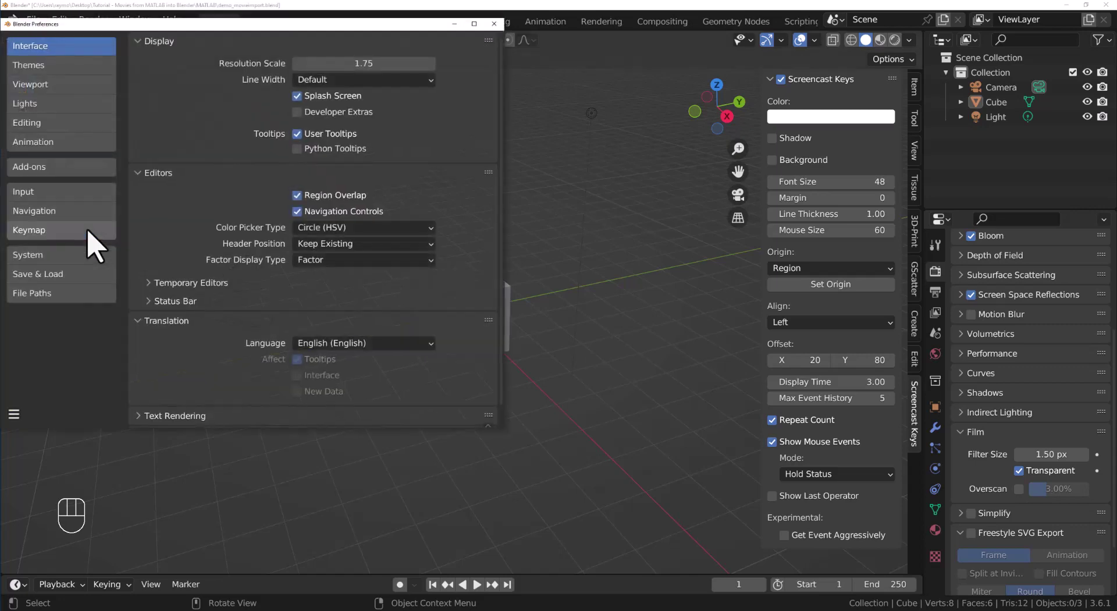
{"action": "left_click", "coordinate": [39, 168]}
{"action": "left_click", "coordinate": [426, 62]}
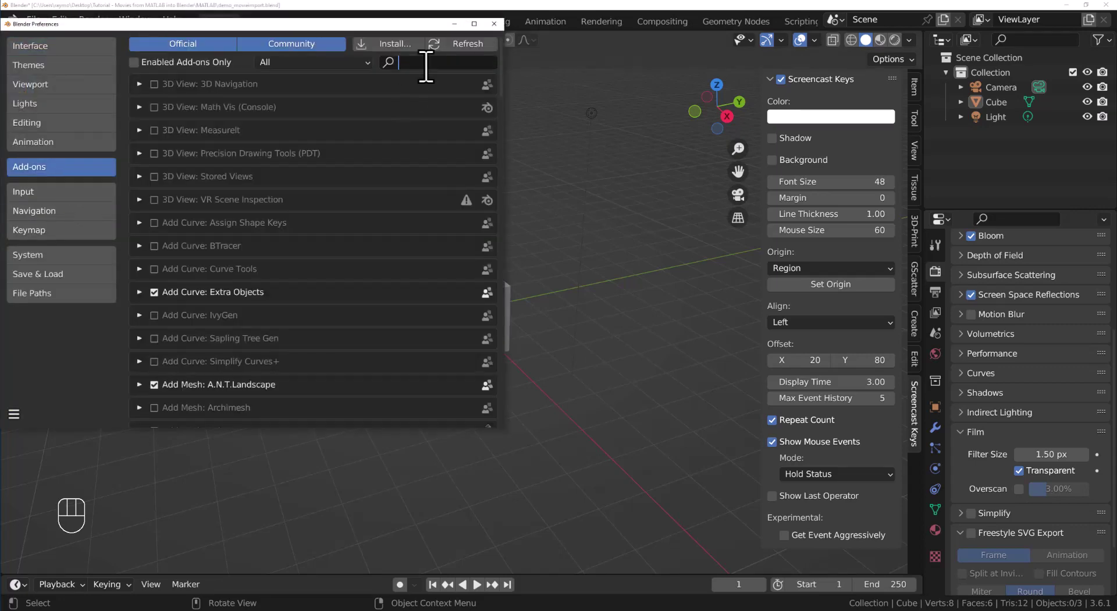
{"action": "type", "text": "import im"}
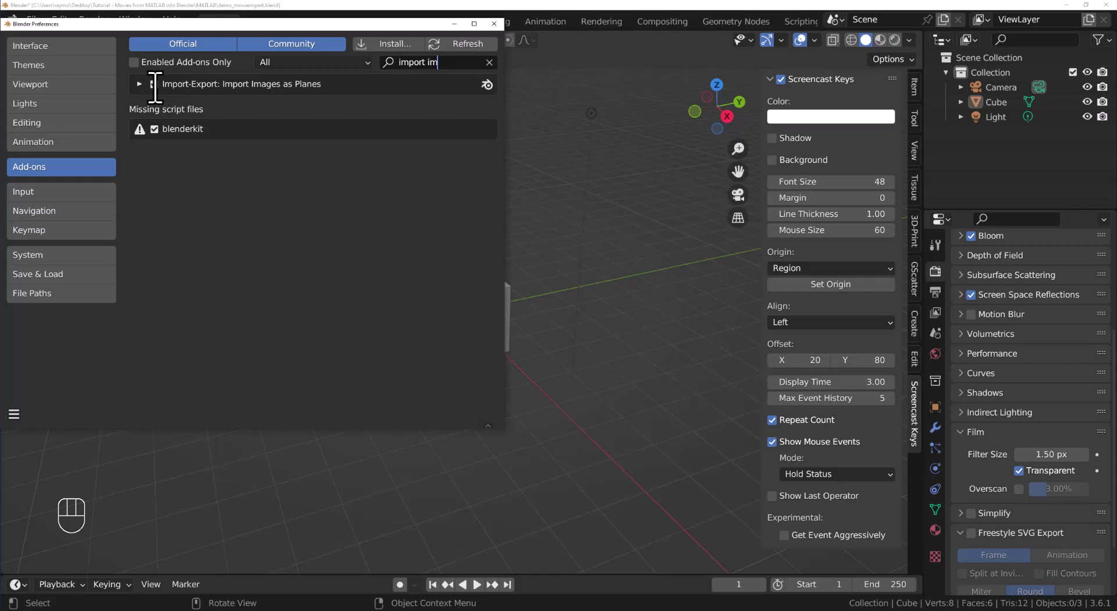
{"action": "left_click", "coordinate": [155, 85]}
Close Preferences and delete the default cube
{"action": "left_click", "coordinate": [494, 23]}
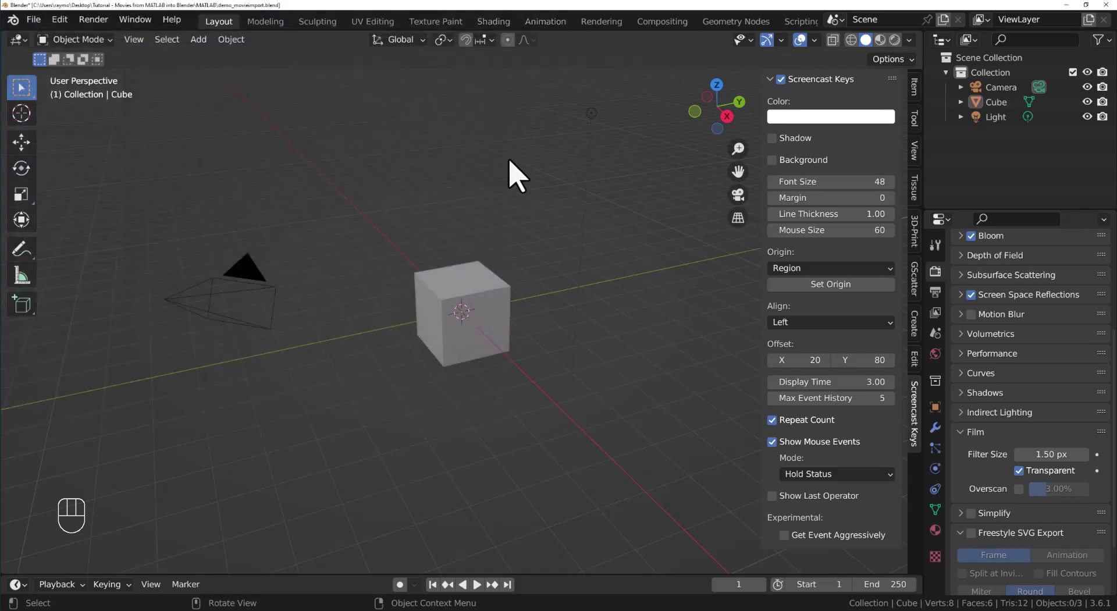
{"action": "left_click", "coordinate": [490, 291]}
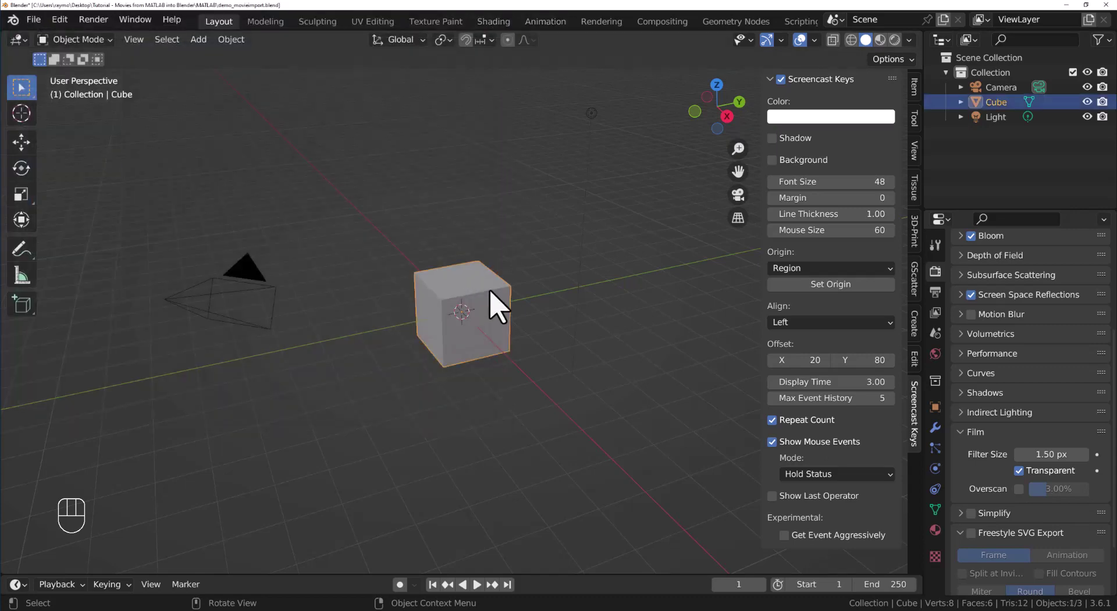
{"action": "key", "text": "Delete"}
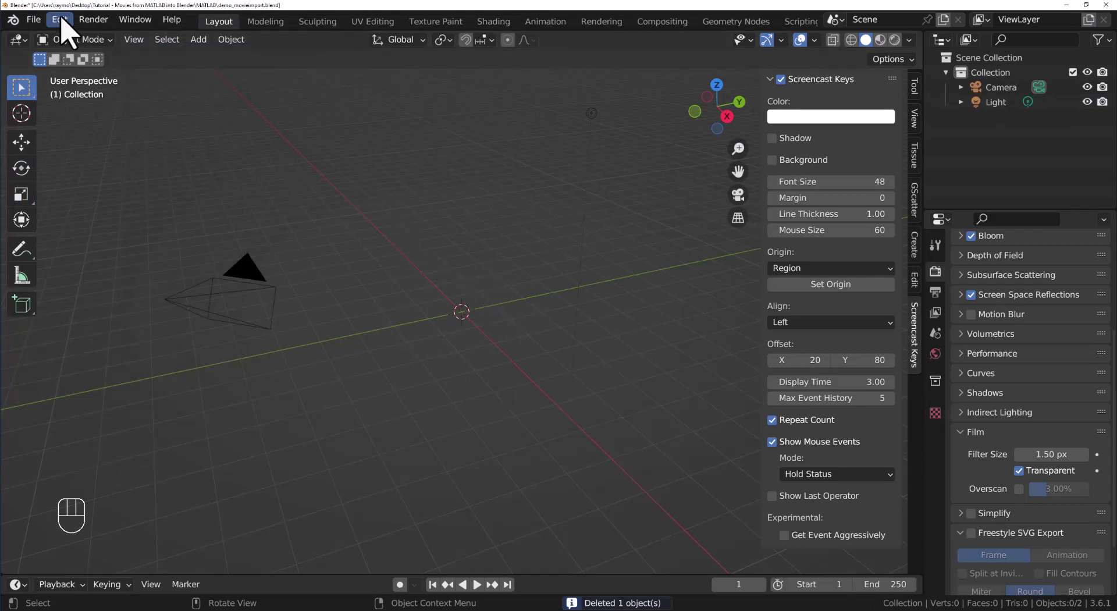
Import emwaves_col.mp4 as an image plane and begin scaling the plane up
{"action": "left_click", "coordinate": [38, 23]}
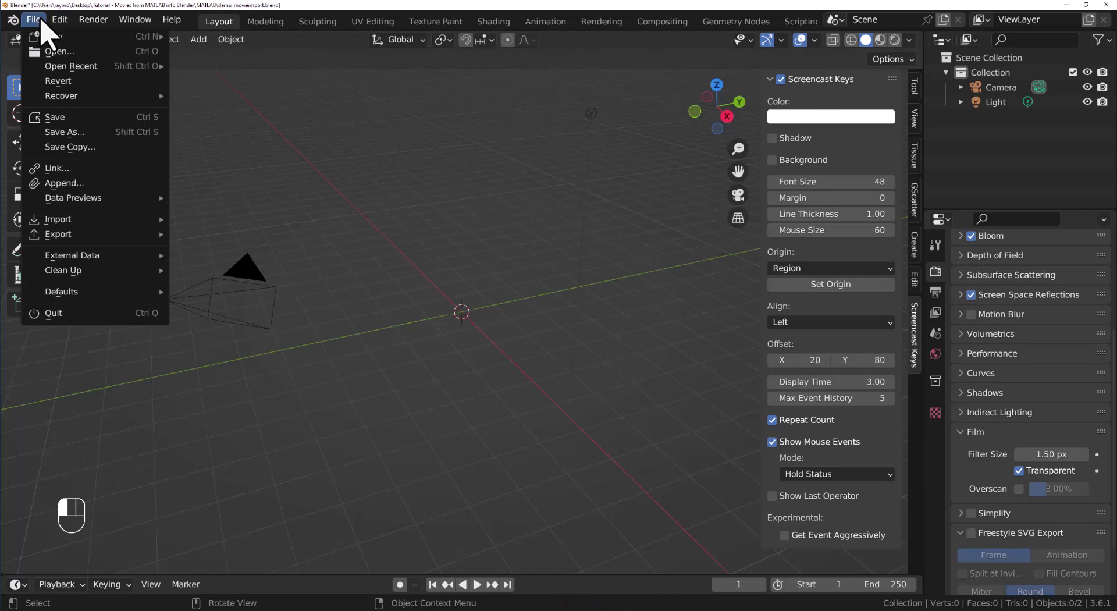
{"action": "mouse_move", "coordinate": [64, 220]}
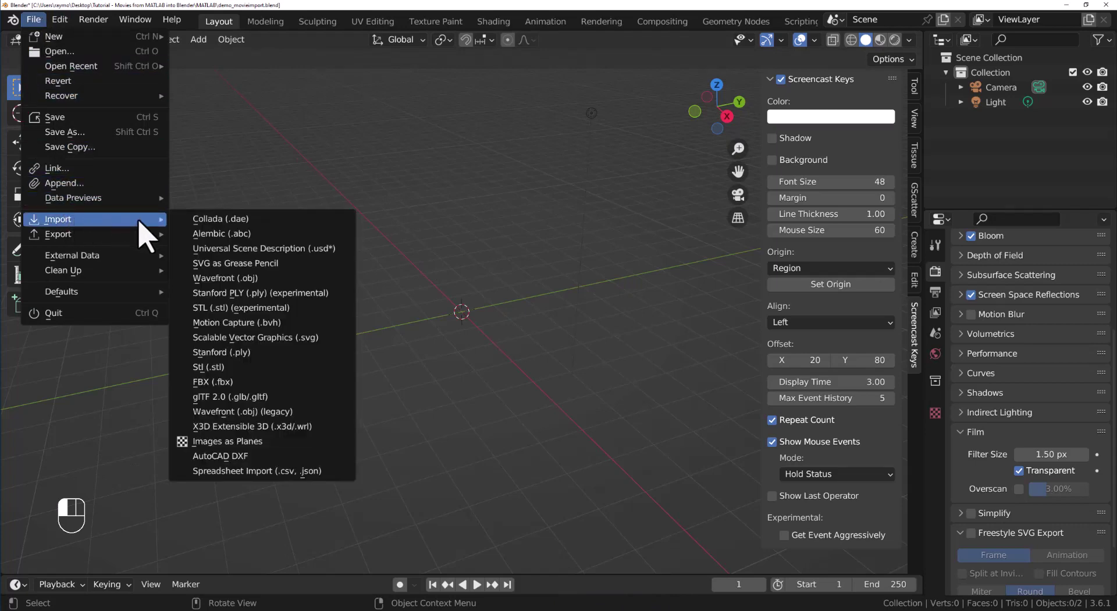
{"action": "left_click", "coordinate": [223, 444]}
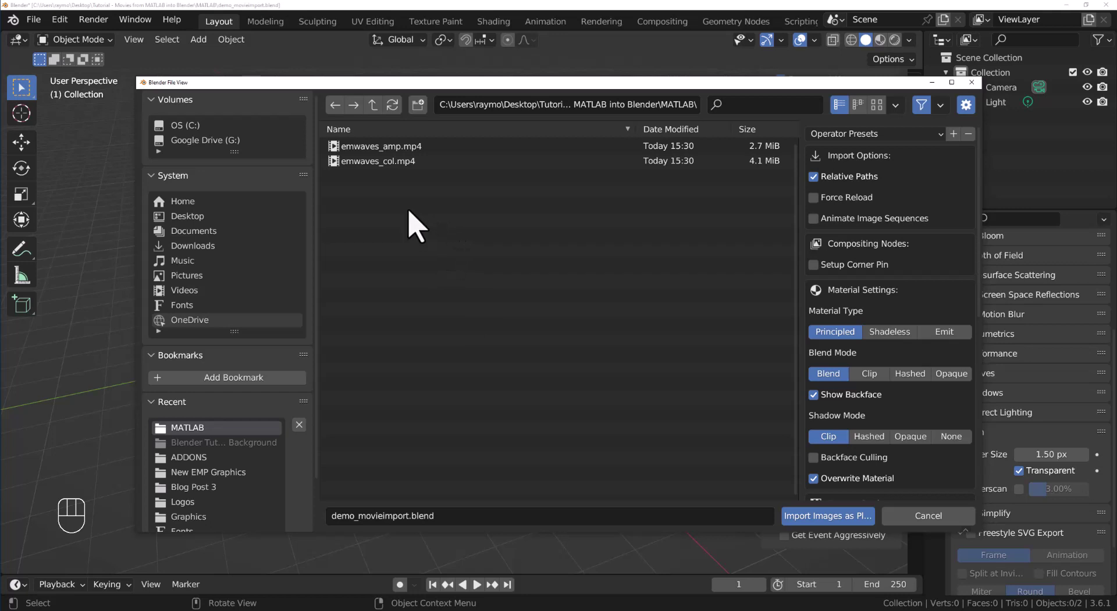
{"action": "double_click", "coordinate": [339, 163]}
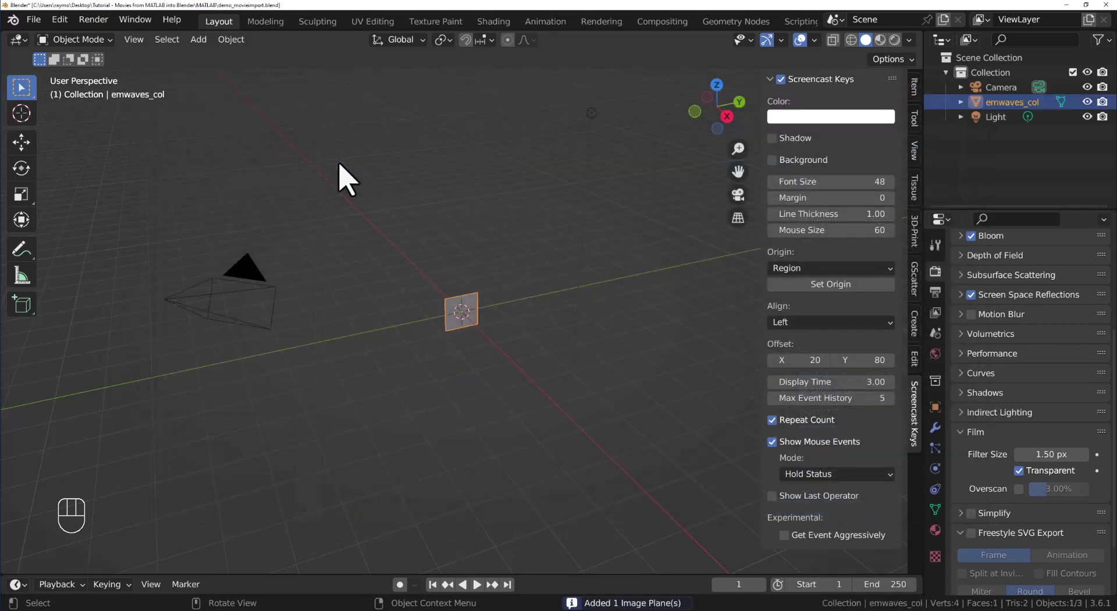
{"action": "key", "text": "s"}
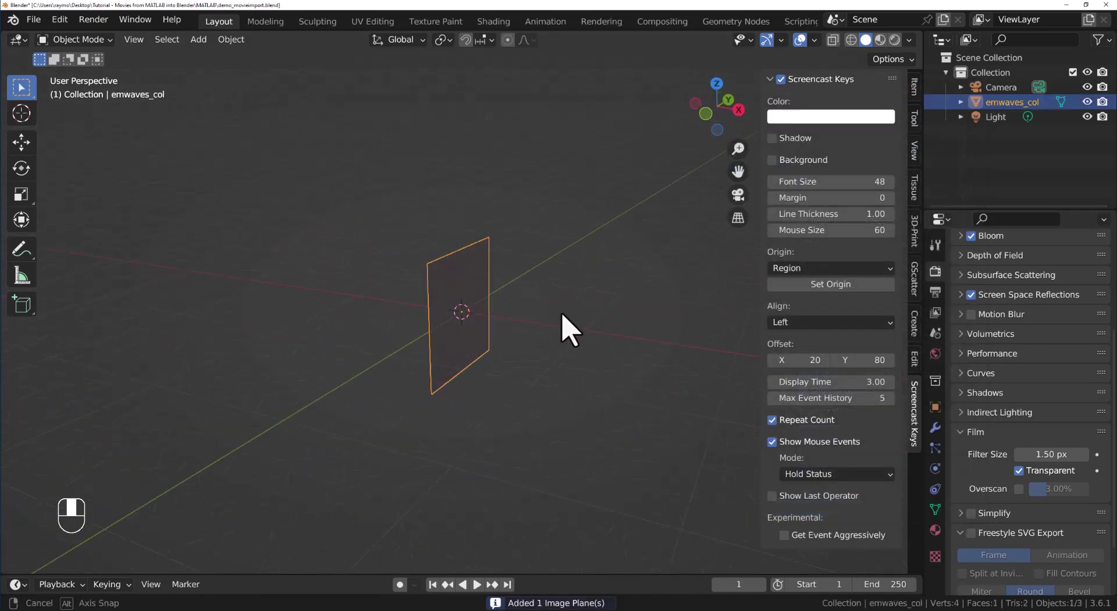
Rotate the emwaves_col plane 90° about Y so it lies flat, then zoom in
{"action": "middle_click_drag", "start_coordinate": [505, 327], "coordinate": [662, 309]}
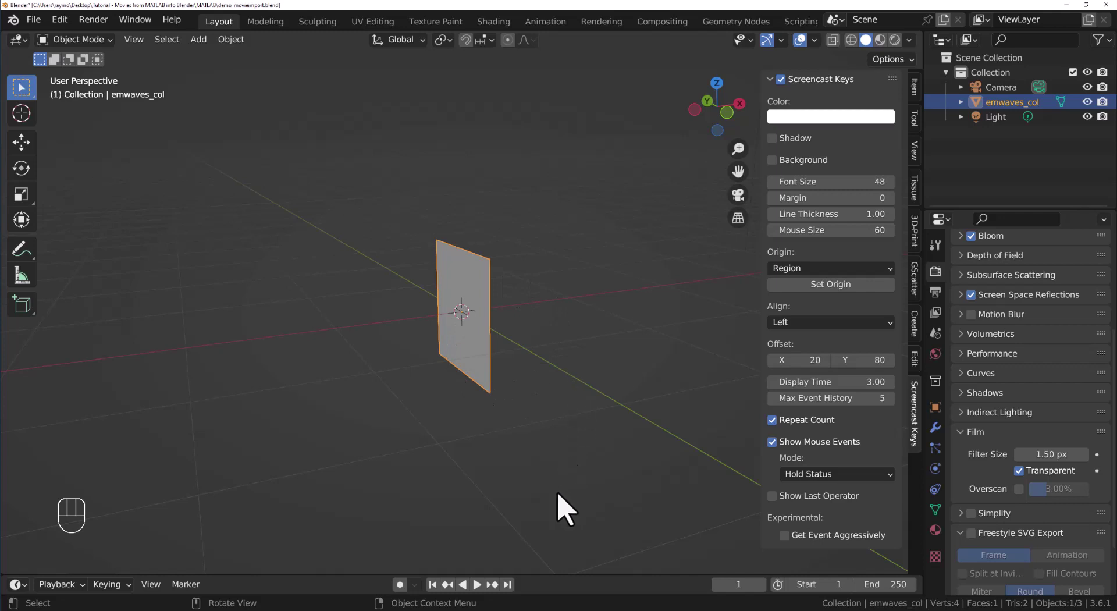
{"action": "key", "text": "r"}
{"action": "type", "text": "y"}
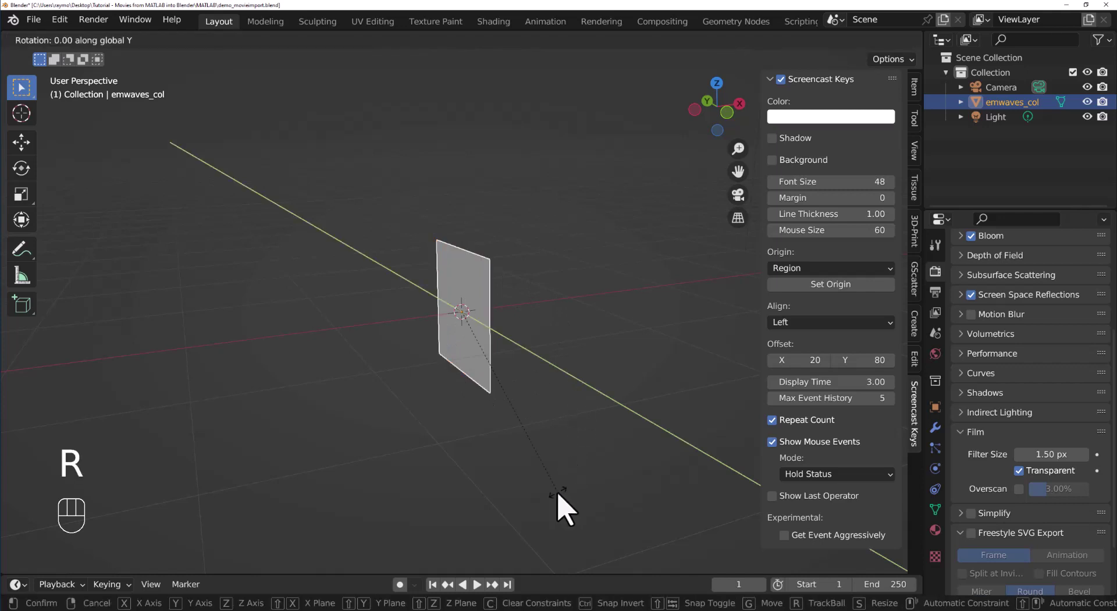
{"action": "type", "text": "90"}
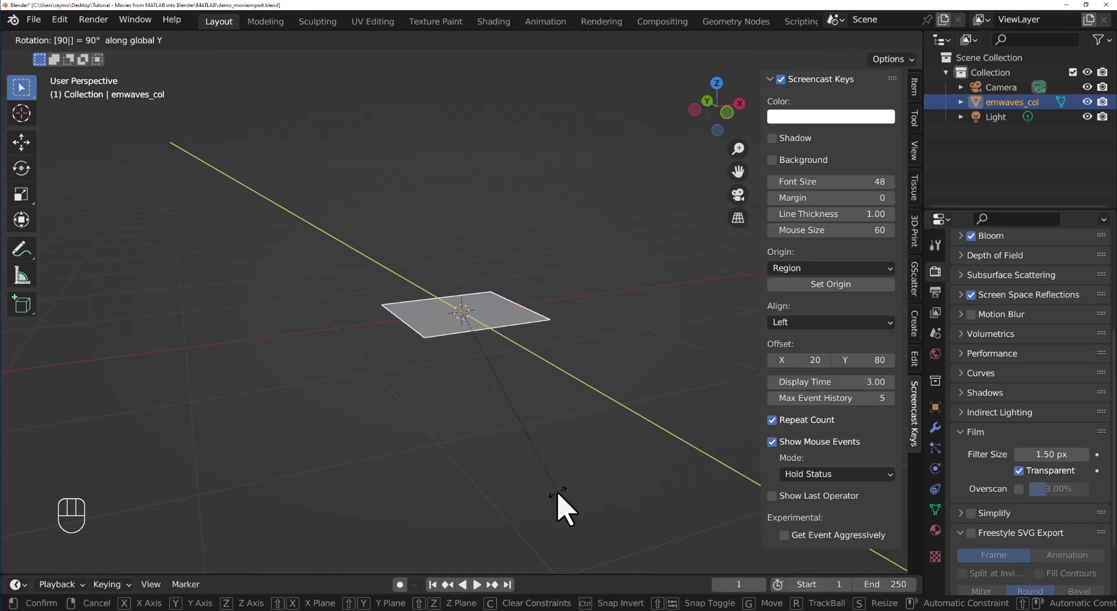
{"action": "key", "text": "Return"}
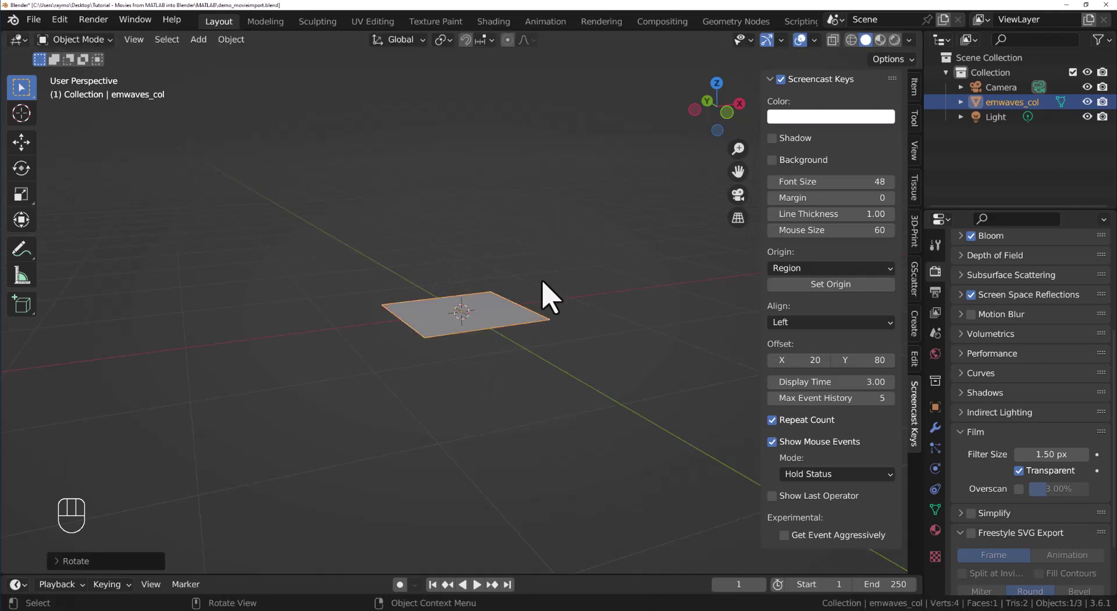
{"action": "middle_click_drag", "start_coordinate": [543, 286], "coordinate": [592, 313]}
{"action": "scroll", "coordinate": [504, 349], "scroll_direction": "up", "scroll_amount": 3}
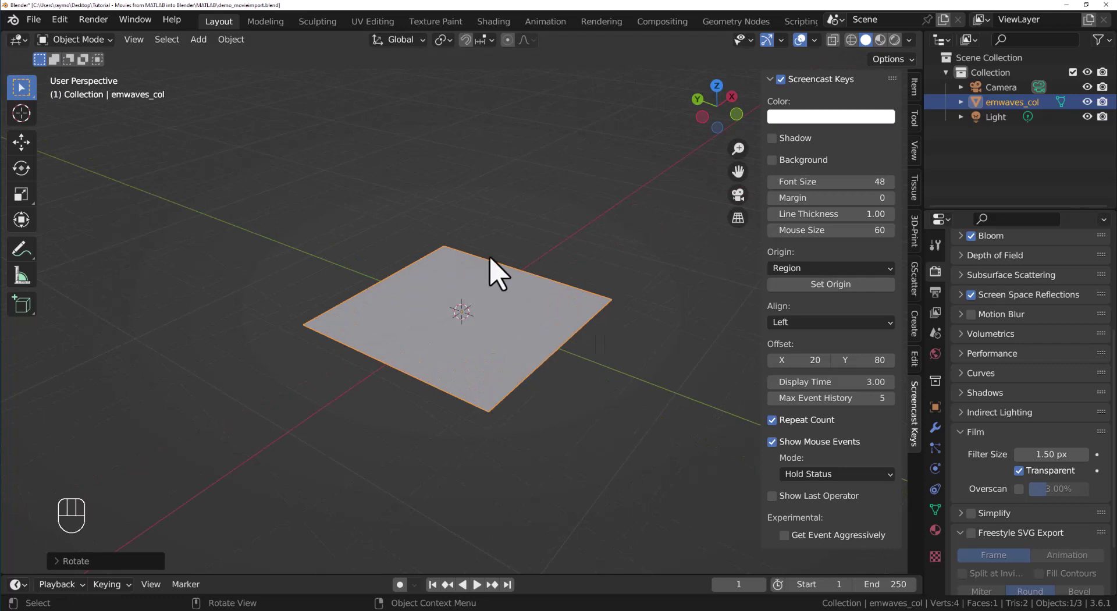
Switch the viewport to Rendered shading to see the green wave movie on the plane
{"action": "left_click", "coordinate": [897, 41]}
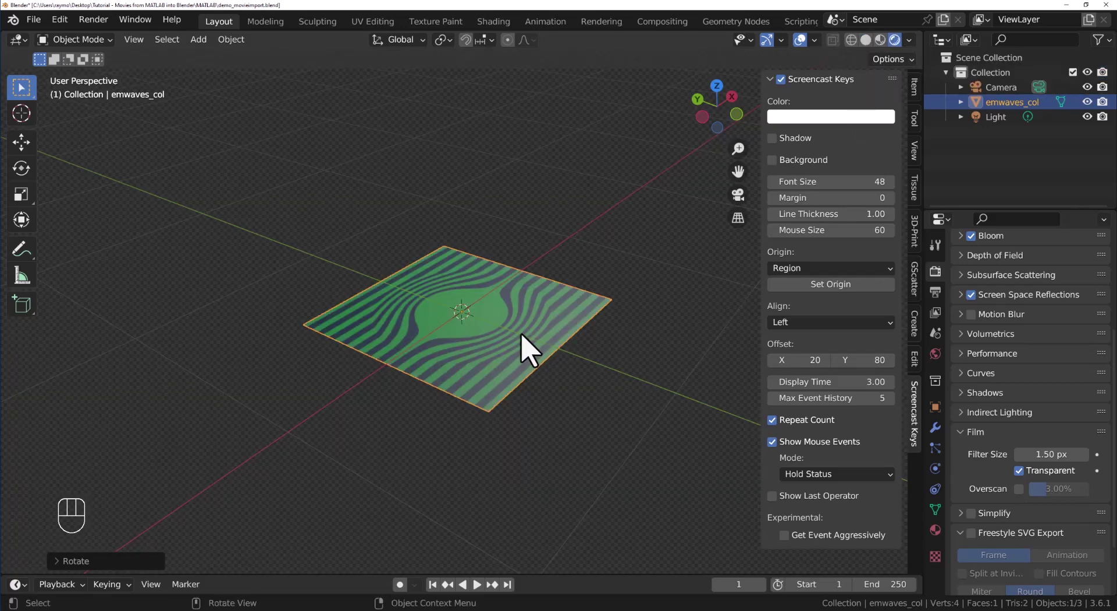
{"action": "mouse_move", "coordinate": [522, 334]}
{"action": "middle_mouse_down"}
{"action": "mouse_move", "coordinate": [524, 344]}
{"action": "mouse_move", "coordinate": [512, 324]}
{"action": "mouse_move", "coordinate": [513, 336]}
{"action": "middle_mouse_up"}
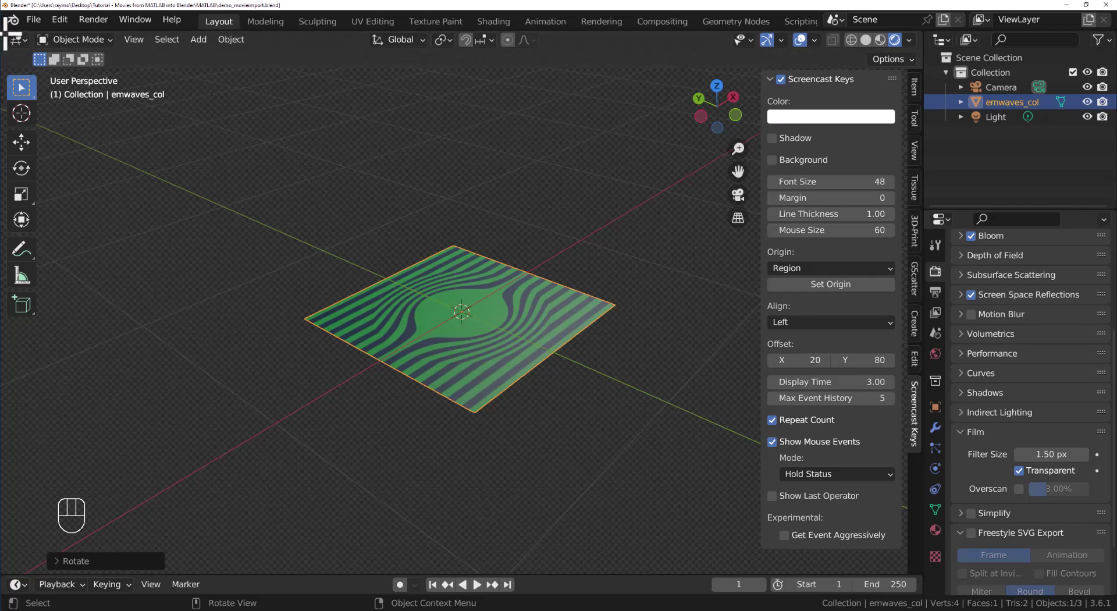
Split the 3D view into two side-by-side viewports, centre the plane on the right, and deselect
{"action": "left_click_drag", "start_coordinate": [7, 39], "coordinate": [535, 93]}
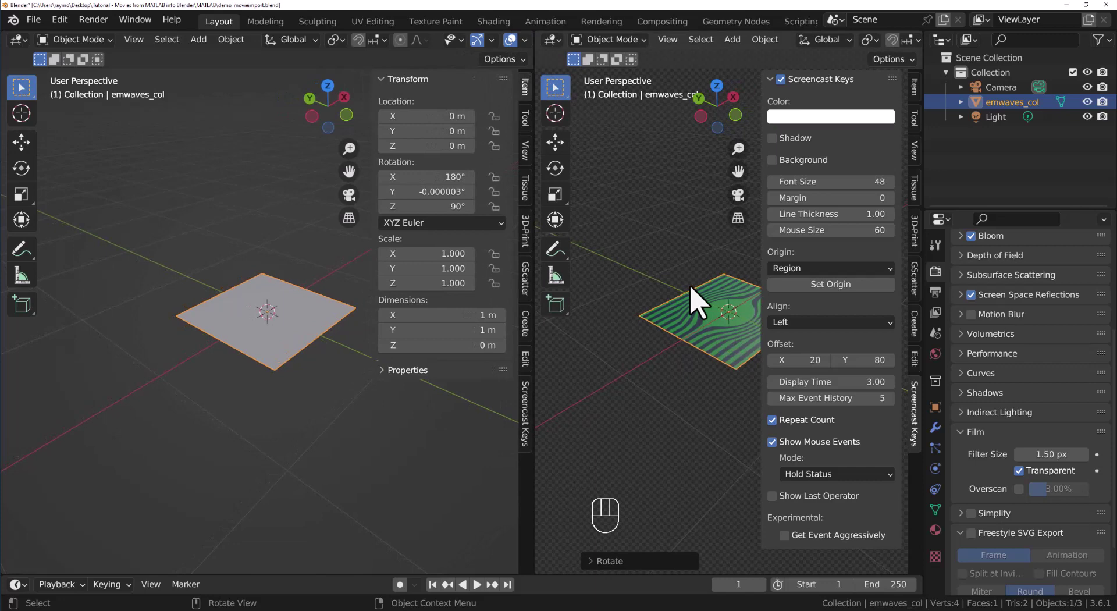
{"action": "middle_click_drag", "start_coordinate": [697, 306], "coordinate": [643, 317], "text": "shift"}
{"action": "scroll", "coordinate": [666, 324], "scroll_direction": "up", "scroll_amount": 2}
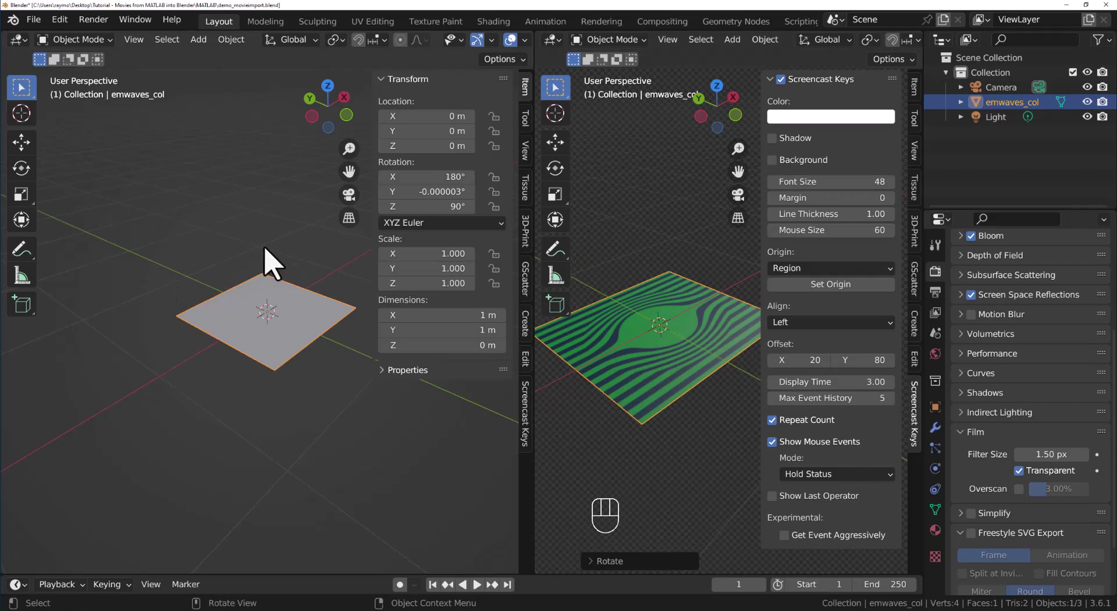
{"action": "left_click", "coordinate": [253, 225]}
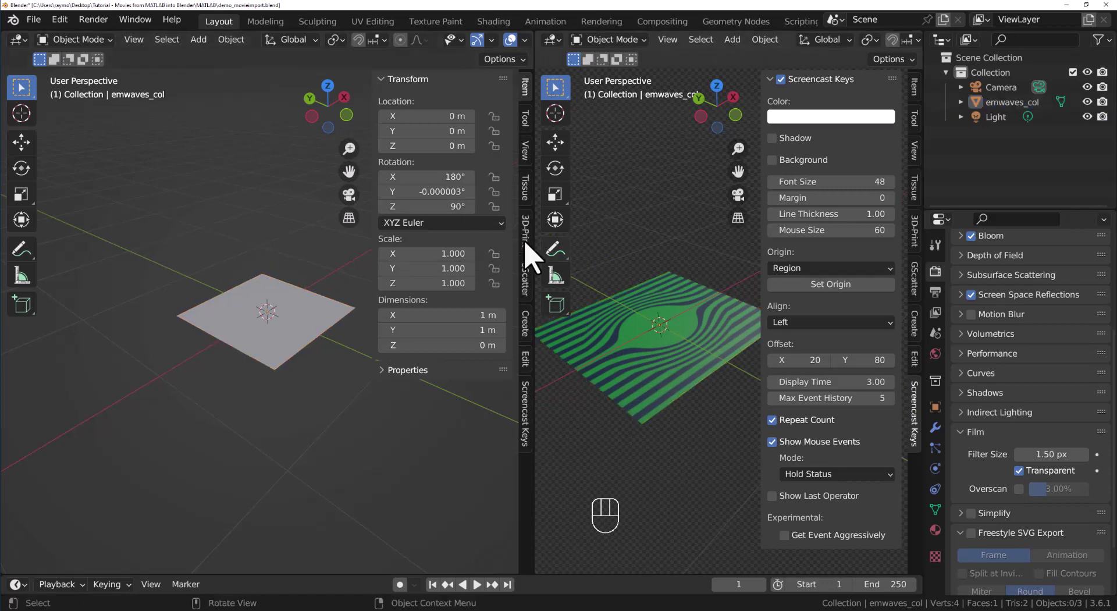
Turn the left area into the Shader Editor and arrange the emwaves_col material nodes
{"action": "left_click", "coordinate": [20, 40]}
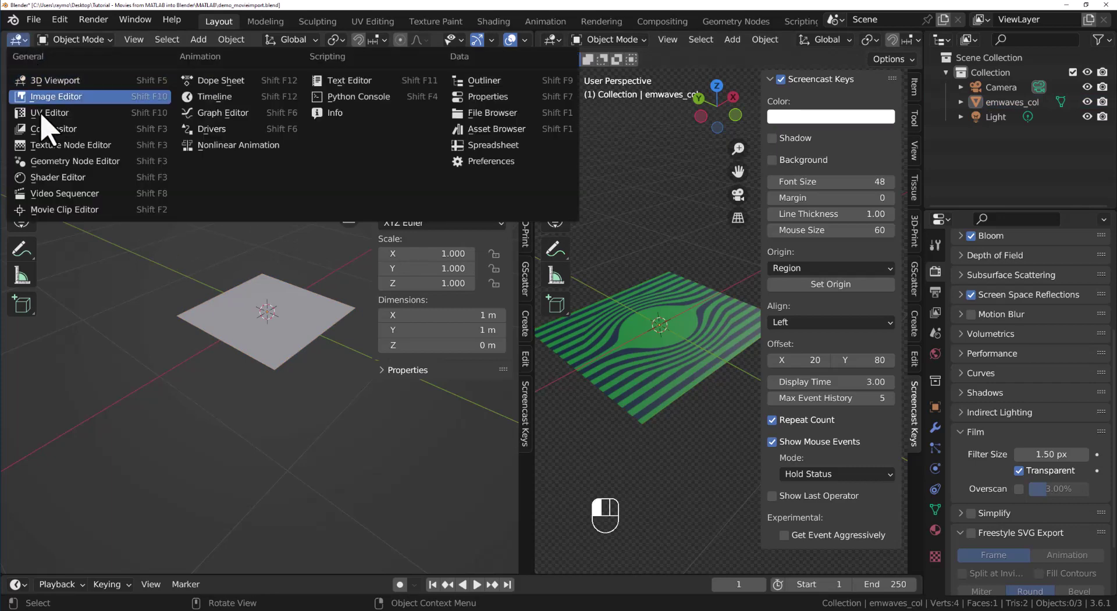
{"action": "left_click", "coordinate": [50, 178]}
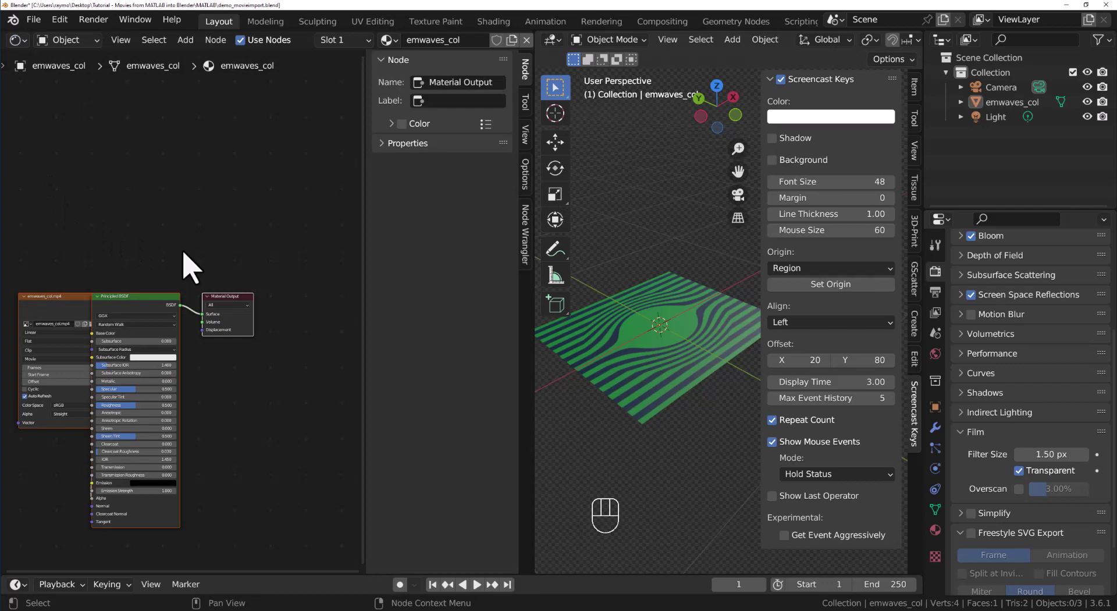
{"action": "left_click_drag", "start_coordinate": [366, 307], "coordinate": [423, 311]}
{"action": "middle_click_drag", "start_coordinate": [332, 282], "coordinate": [389, 208]}
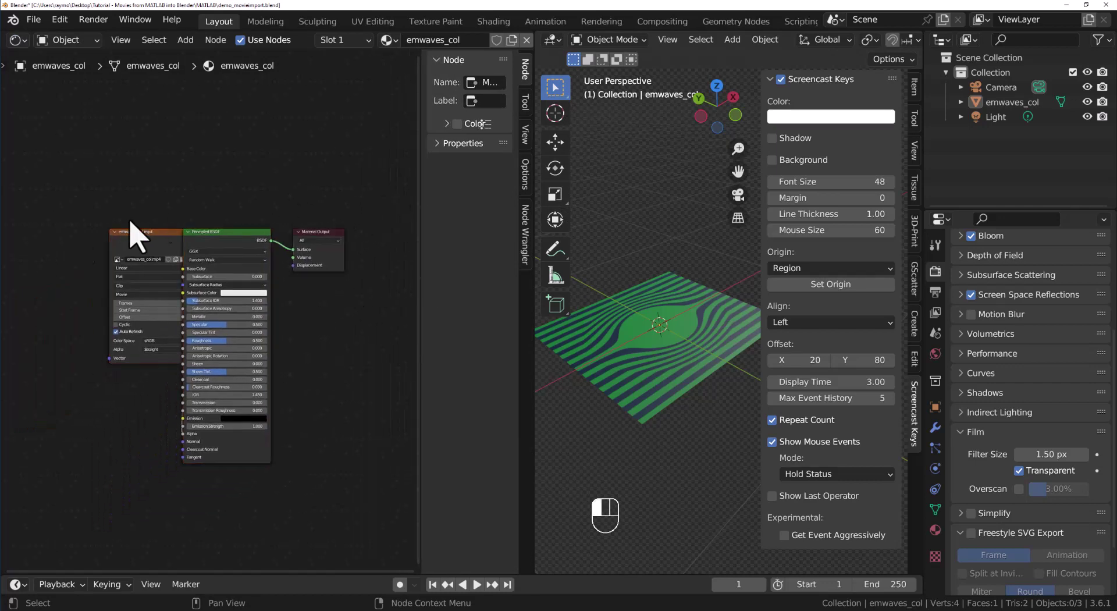
{"action": "left_click_drag", "start_coordinate": [155, 235], "coordinate": [118, 235]}
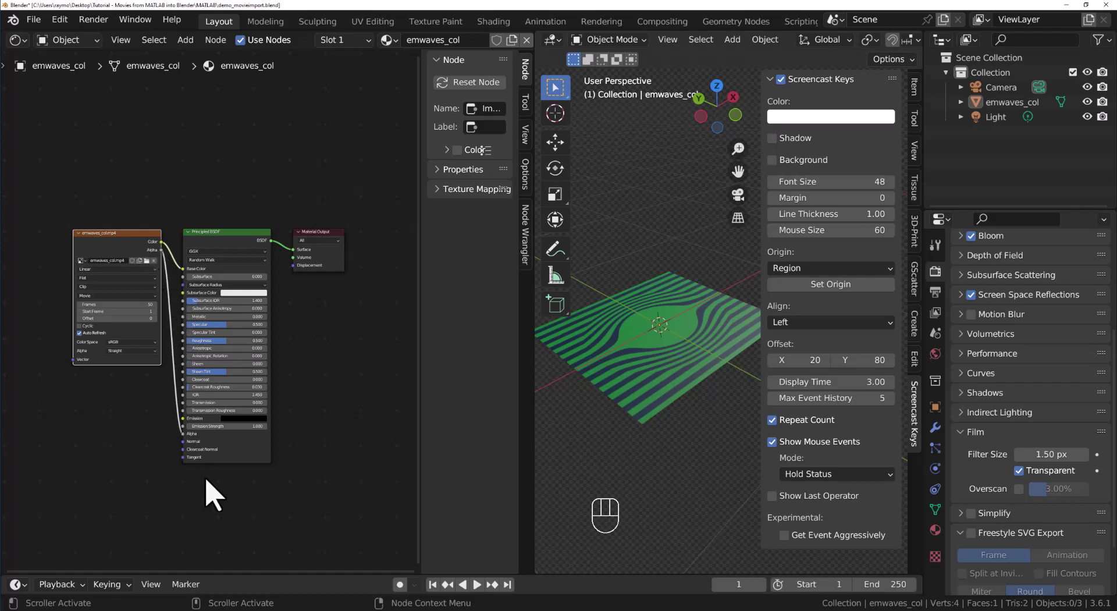
Cut the movie texture's Alpha link to the Principled BSDF Alpha input
{"action": "left_click_drag", "start_coordinate": [184, 441], "coordinate": [159, 441]}
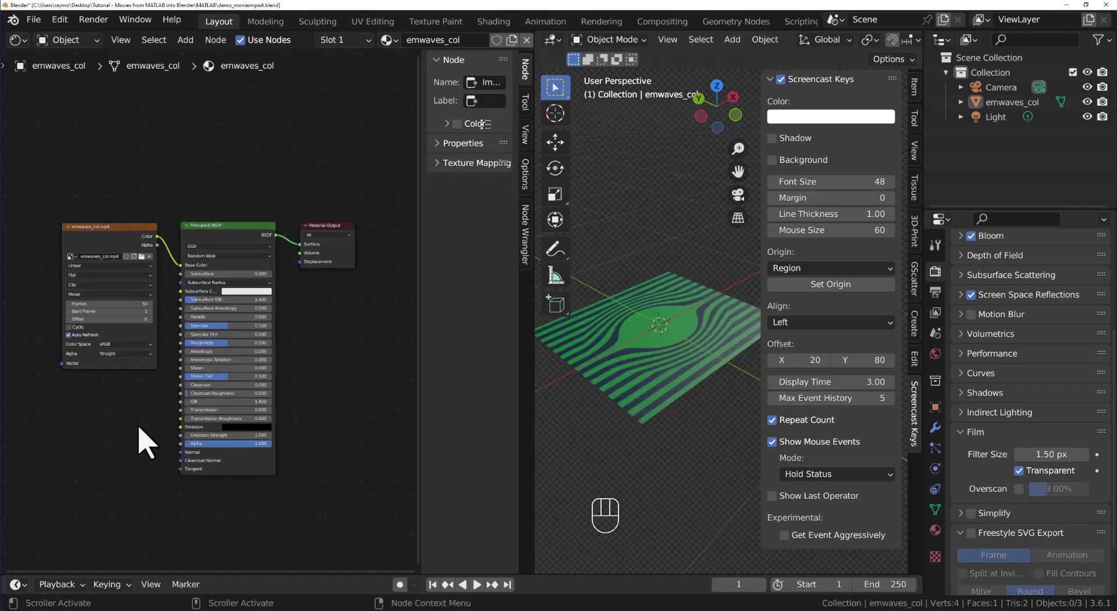
{"action": "scroll", "coordinate": [140, 432], "scroll_direction": "up", "scroll_amount": 1}
{"action": "left_click", "coordinate": [108, 224]}
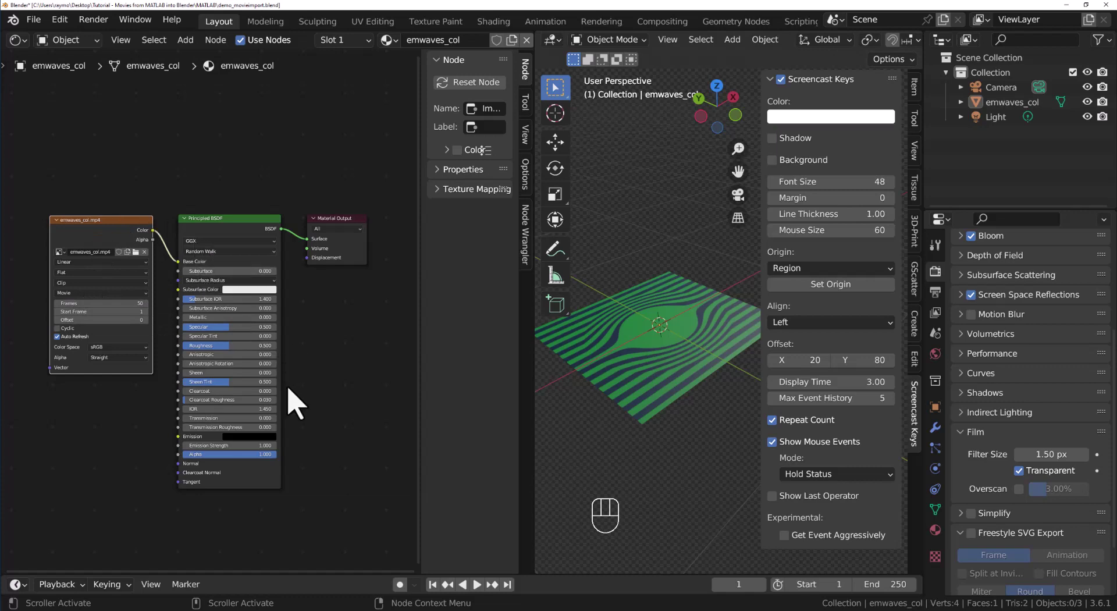
Play the wave movie, pause at frame 192, and enlarge the timeline to show its frame ruler
{"action": "left_click", "coordinate": [477, 585]}
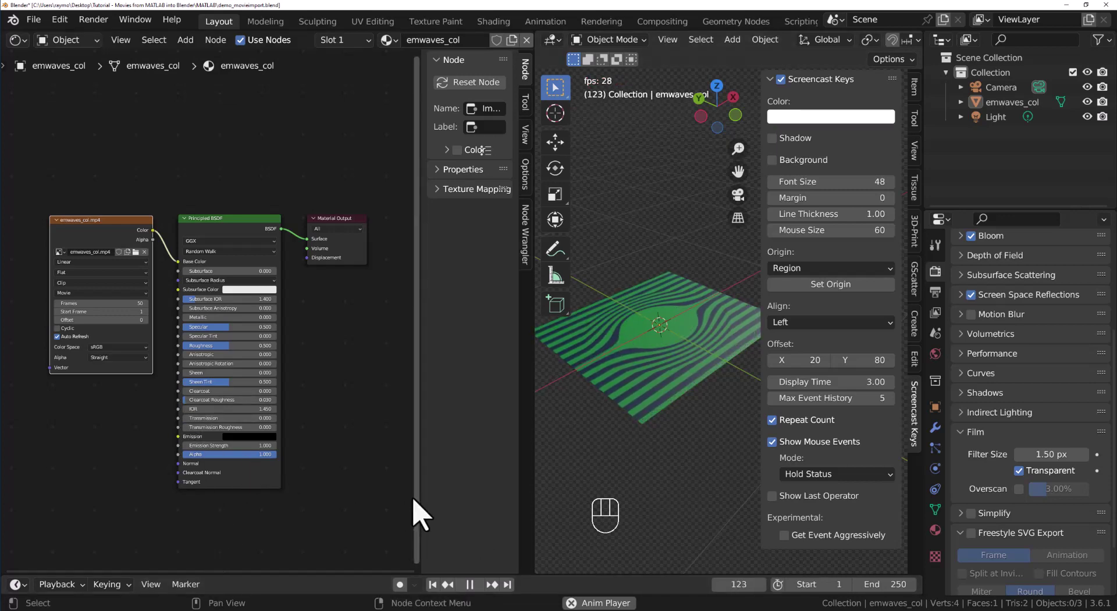
{"action": "left_click", "coordinate": [469, 584]}
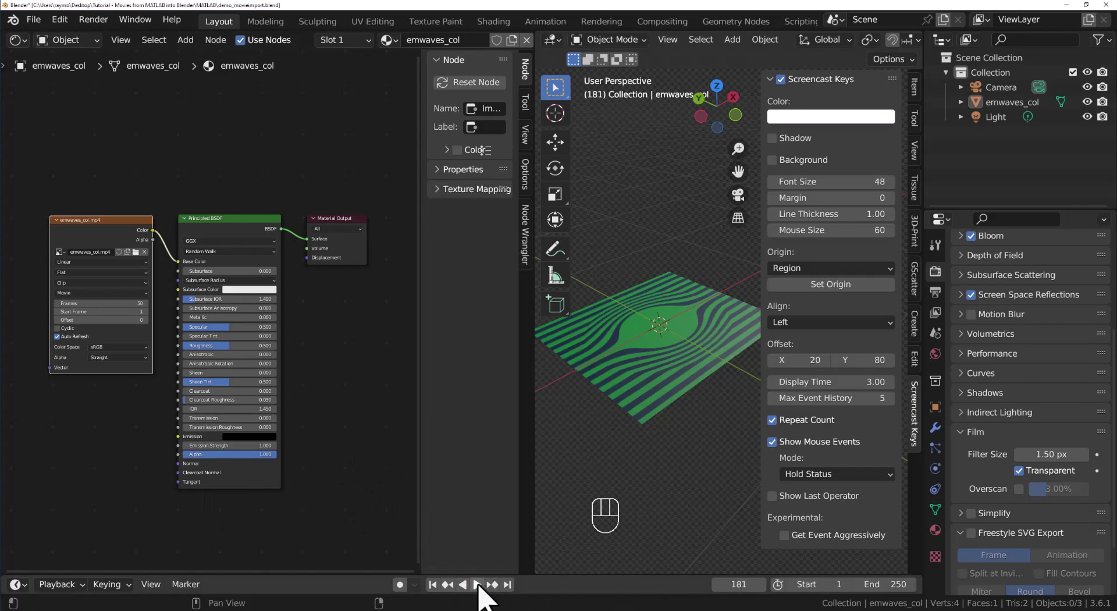
{"action": "left_click", "coordinate": [478, 584]}
{"action": "left_click", "coordinate": [478, 584]}
{"action": "left_click_drag", "start_coordinate": [558, 578], "coordinate": [557, 487]}
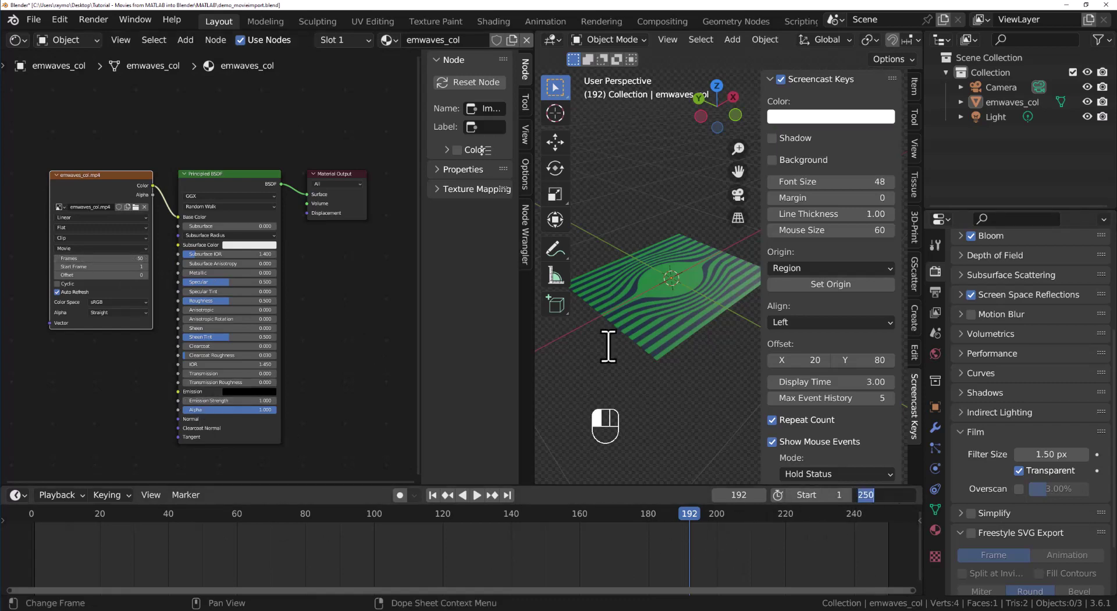
Confirm end frame 50, replay the wave movie and pause at frame 18, then shift the emwaves_col.mp4 node up-left
{"action": "key", "text": "Return"}
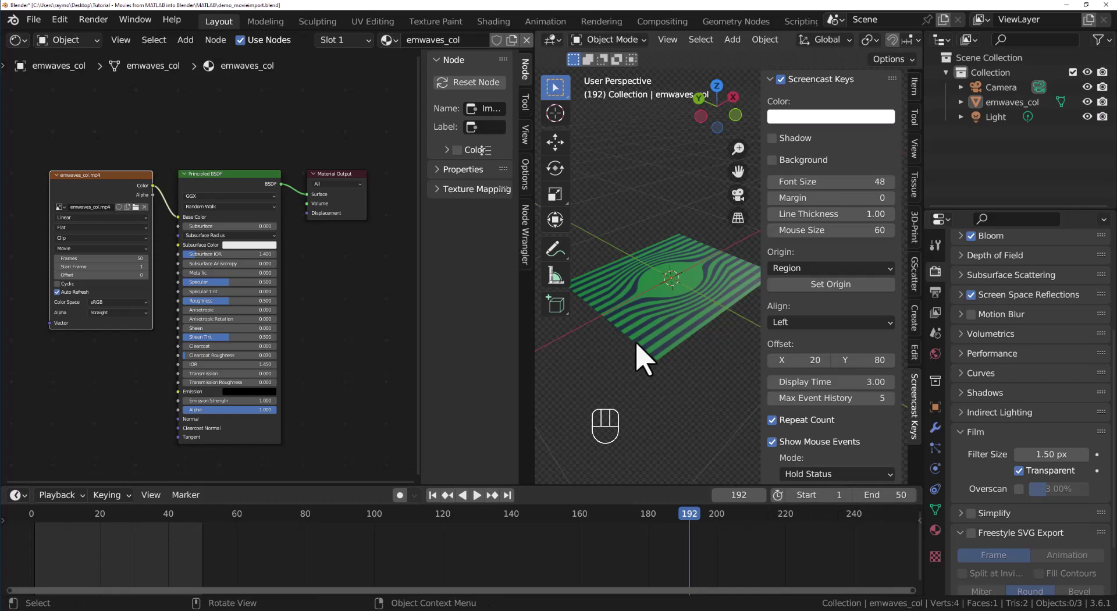
{"action": "left_click", "coordinate": [475, 495]}
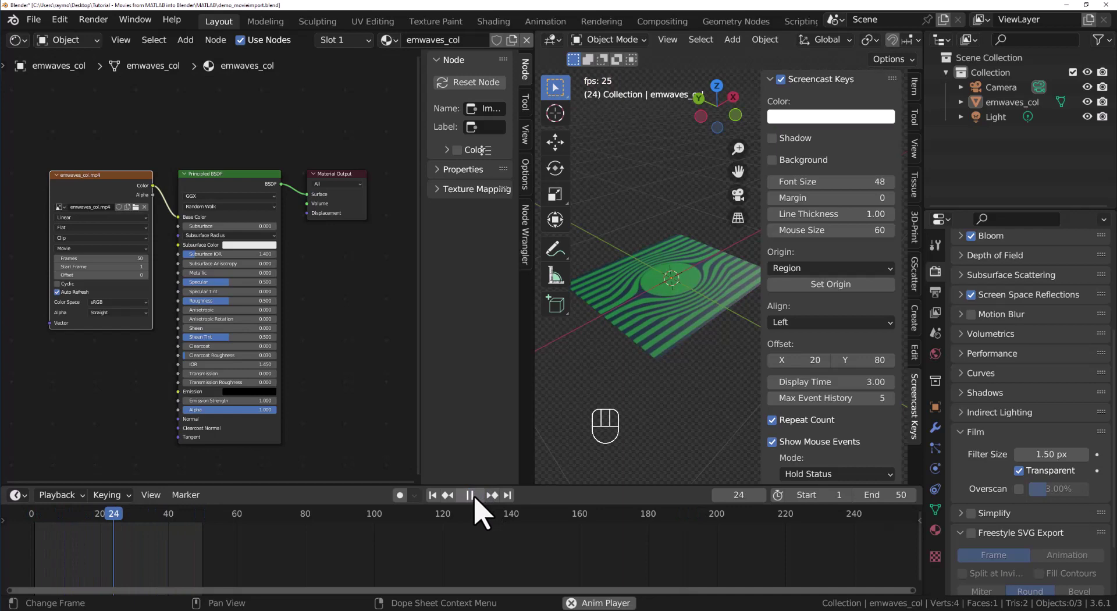
{"action": "left_click", "coordinate": [474, 498]}
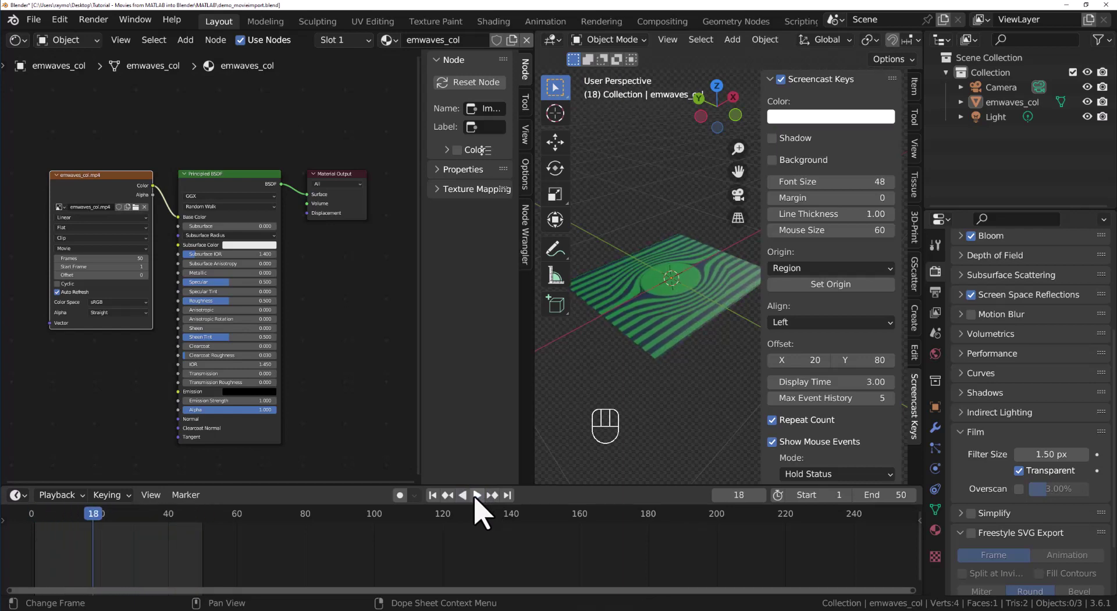
{"action": "left_click_drag", "start_coordinate": [111, 175], "coordinate": [93, 125]}
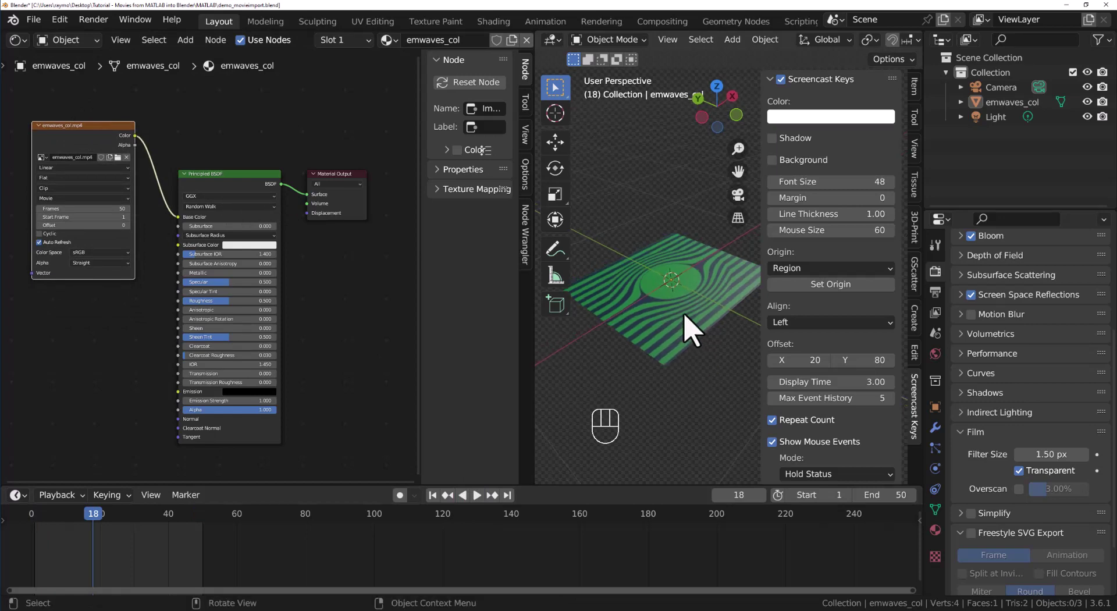
Duplicate the movie texture node below the original and load emwaves_amp.mp4 into the copy
{"action": "scroll", "coordinate": [684, 328], "scroll_direction": "up", "scroll_amount": 4}
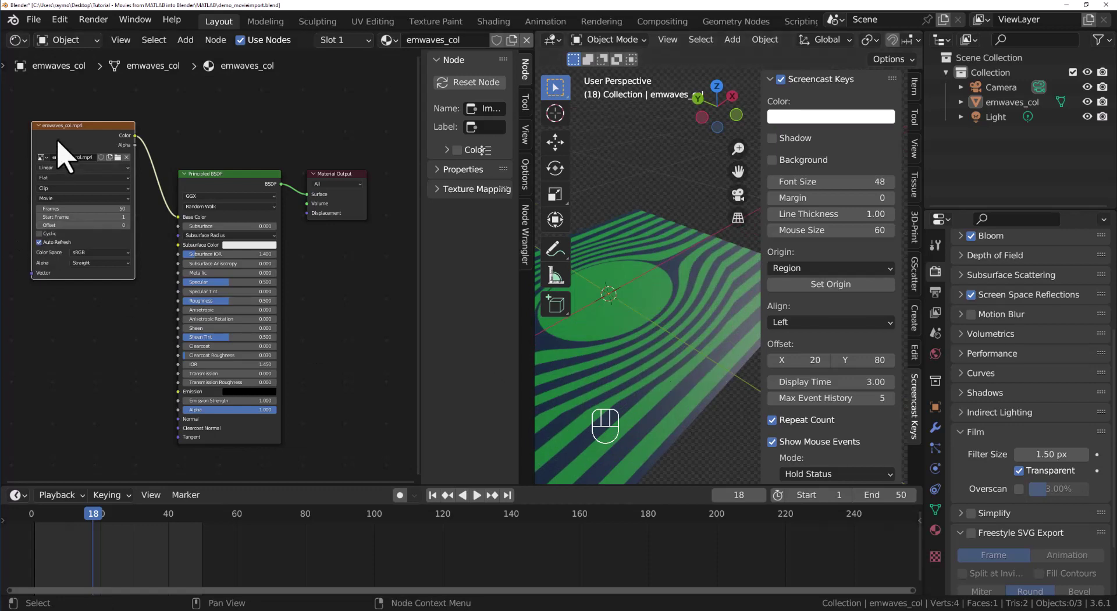
{"action": "middle_click_drag", "start_coordinate": [89, 127], "coordinate": [90, 107]}
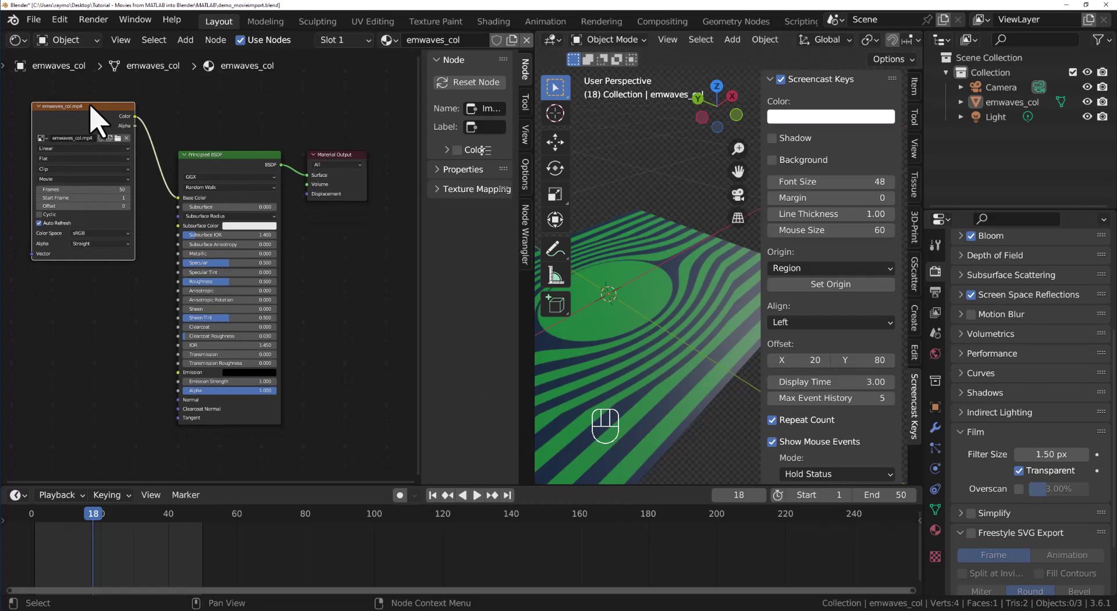
{"action": "key", "text": "shift+d"}
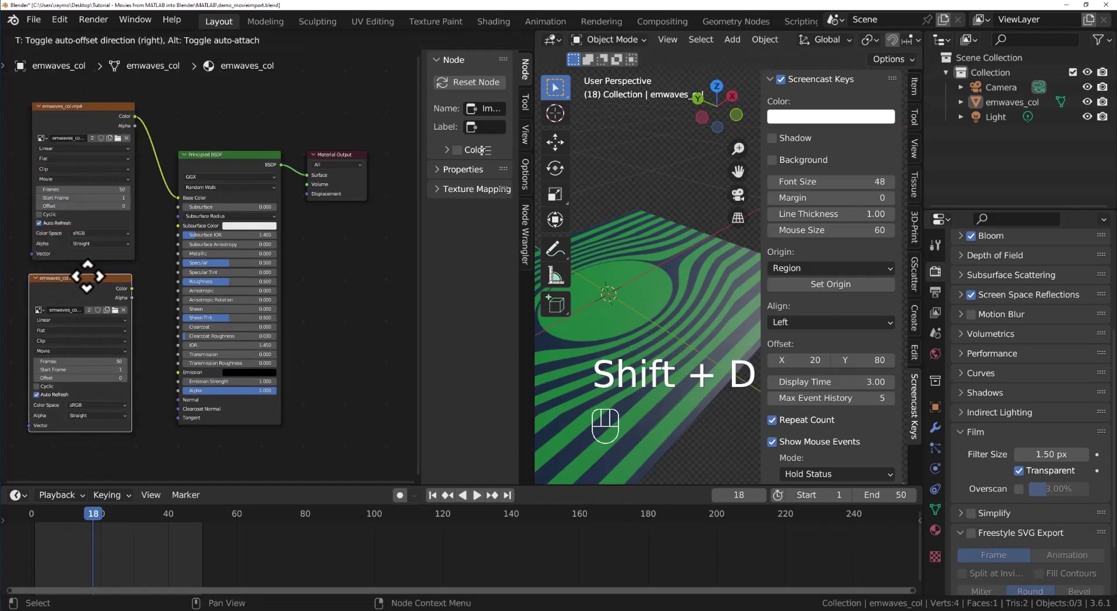
{"action": "left_click", "coordinate": [89, 277]}
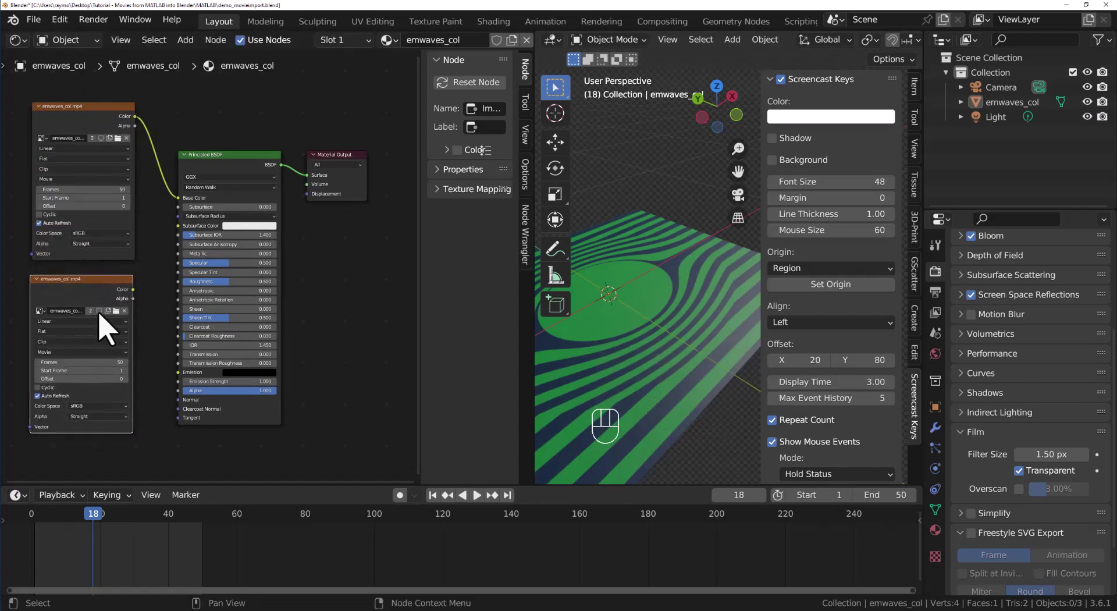
{"action": "left_click", "coordinate": [124, 310]}
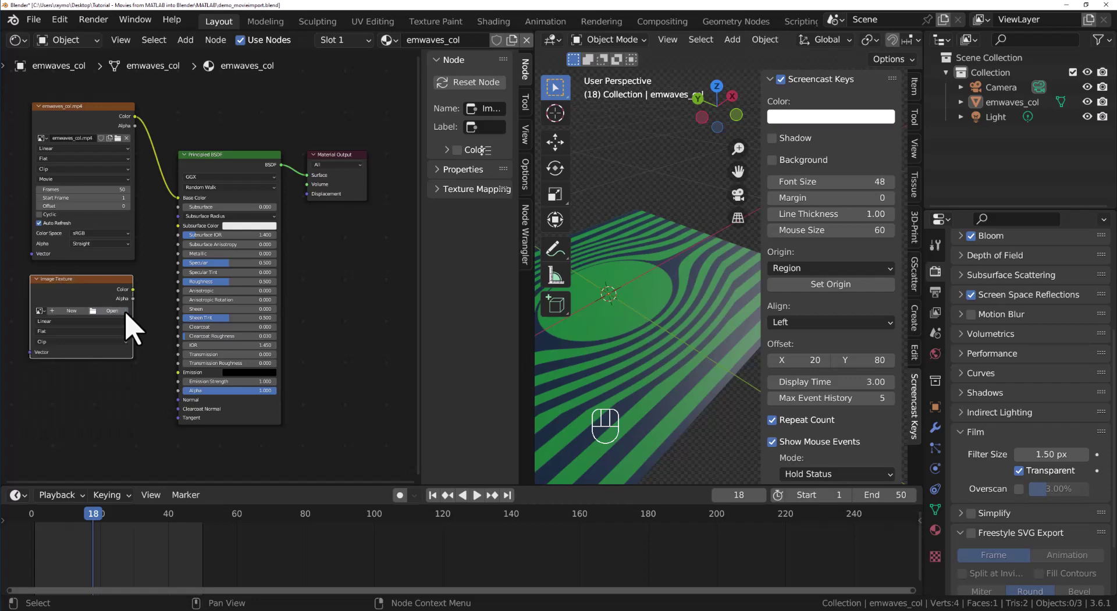
{"action": "left_click", "coordinate": [110, 311]}
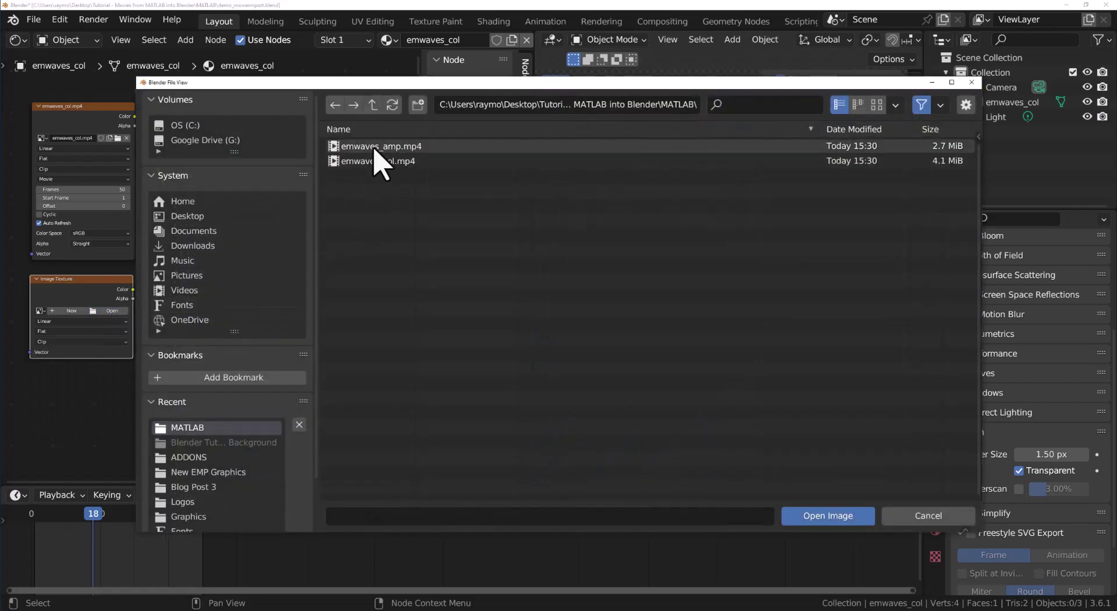
{"action": "double_click", "coordinate": [378, 146]}
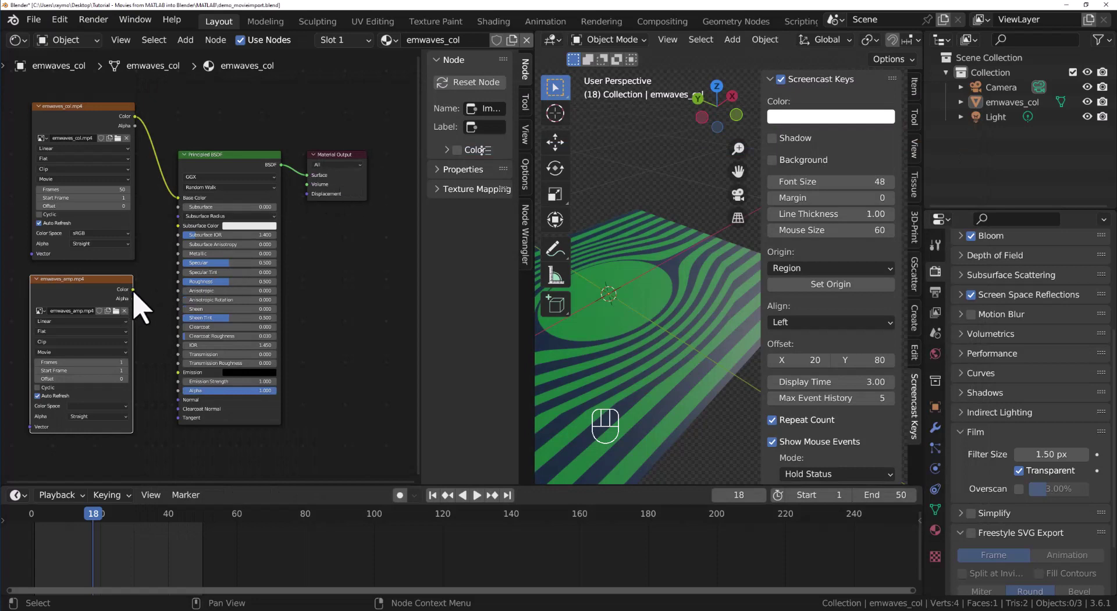
Connect the emwaves_amp.mp4 Color output to Base Color and preview the animation
{"action": "left_click_drag", "start_coordinate": [133, 290], "coordinate": [181, 202]}
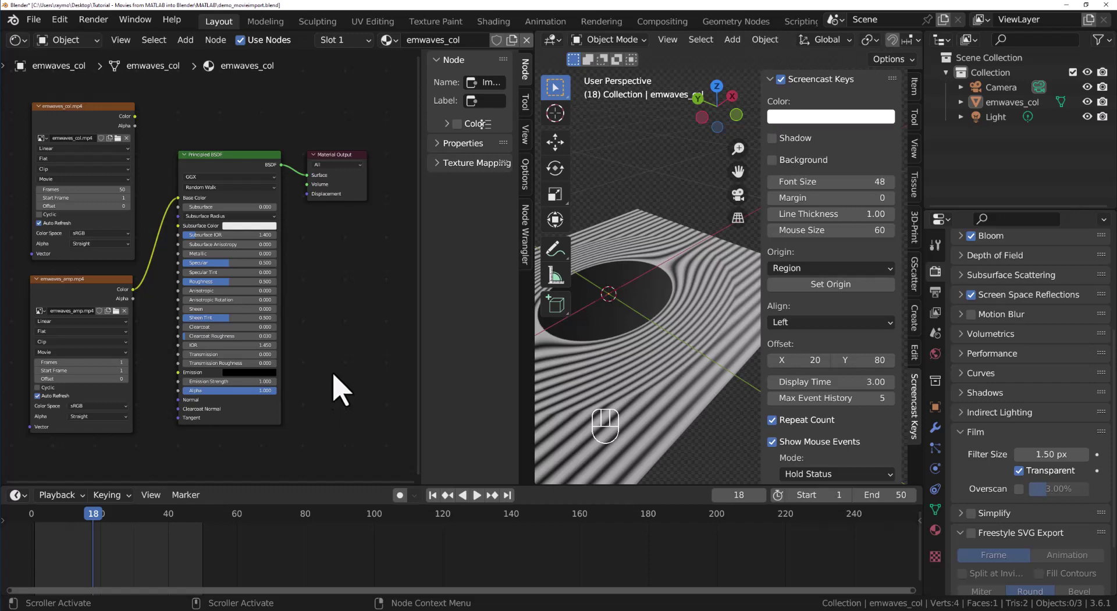
{"action": "left_click", "coordinate": [477, 494]}
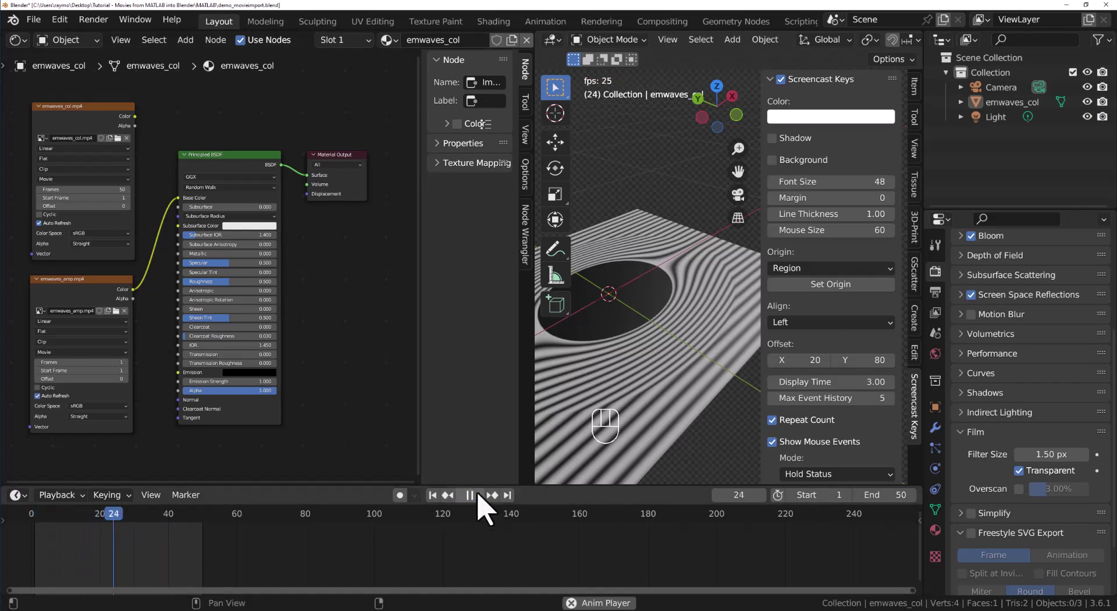
{"action": "left_click", "coordinate": [477, 495]}
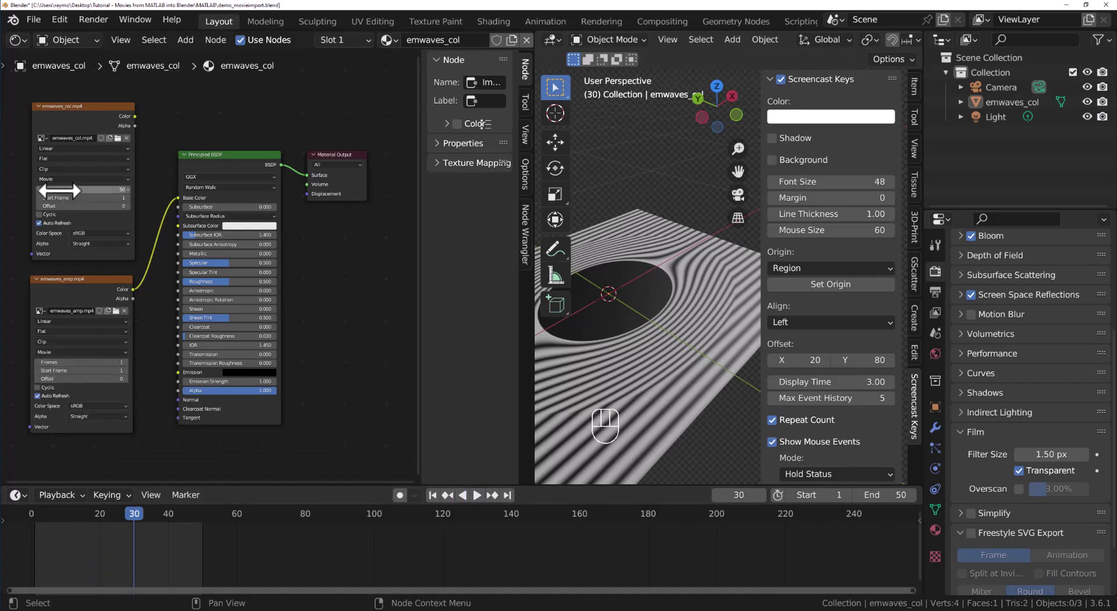
Set the emwaves_amp.mp4 node's Frames to 50 and replay, pausing at frame 32
{"action": "left_click", "coordinate": [97, 361]}
{"action": "type", "text": "50"}
{"action": "key", "text": "Return"}
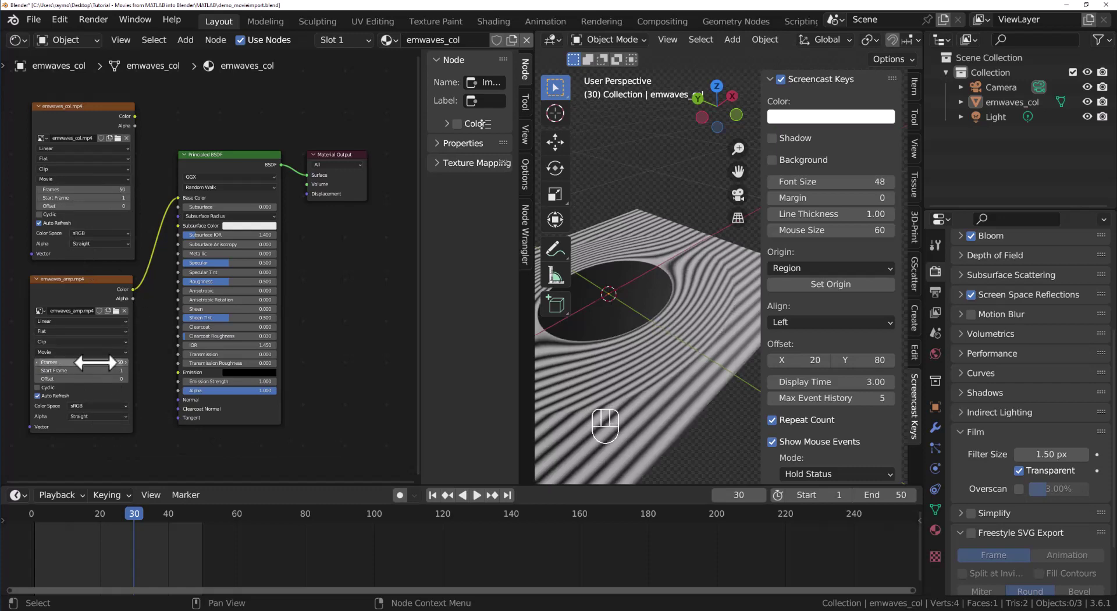
{"action": "left_click", "coordinate": [477, 496]}
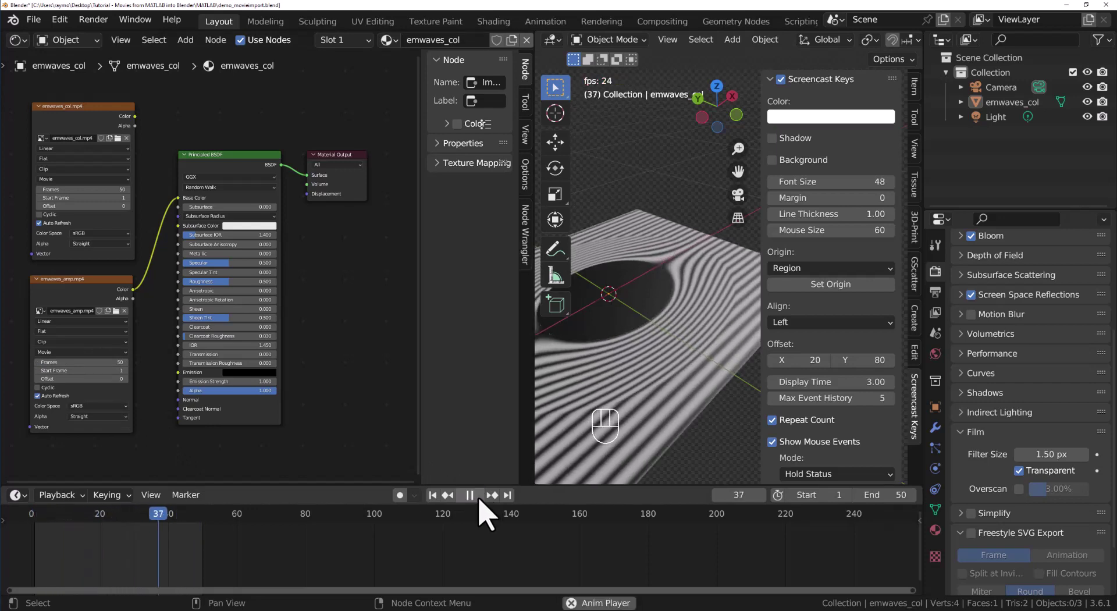
{"action": "left_click", "coordinate": [479, 498]}
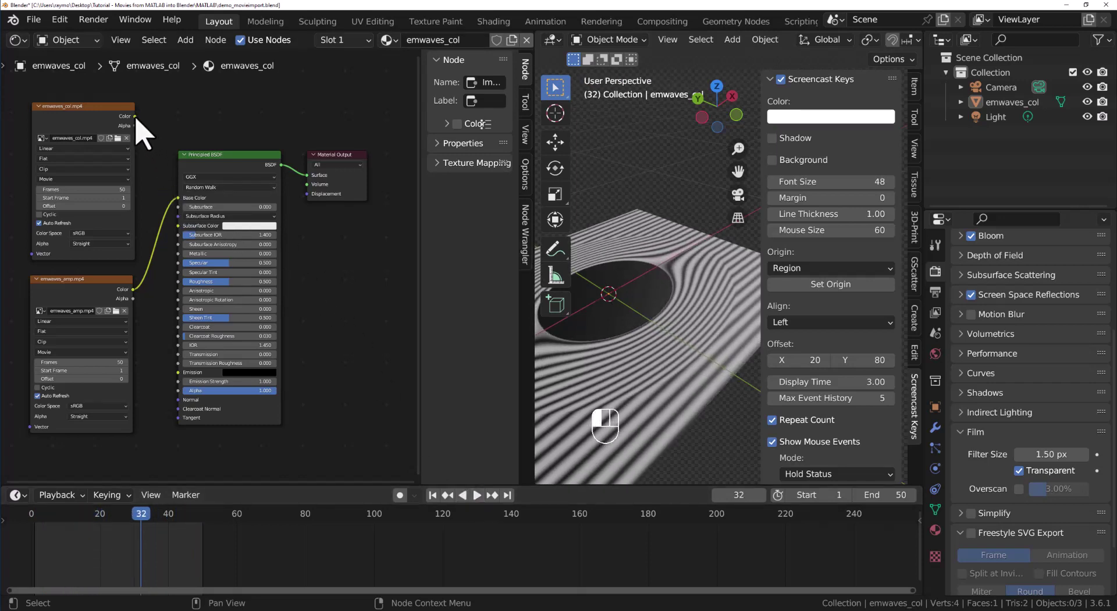
Wire emwaves_col.mp4 Color to Base Color and emwaves_amp.mp4 Color to Alpha, then inspect the see-through stripes
{"action": "left_click_drag", "start_coordinate": [136, 116], "coordinate": [179, 198]}
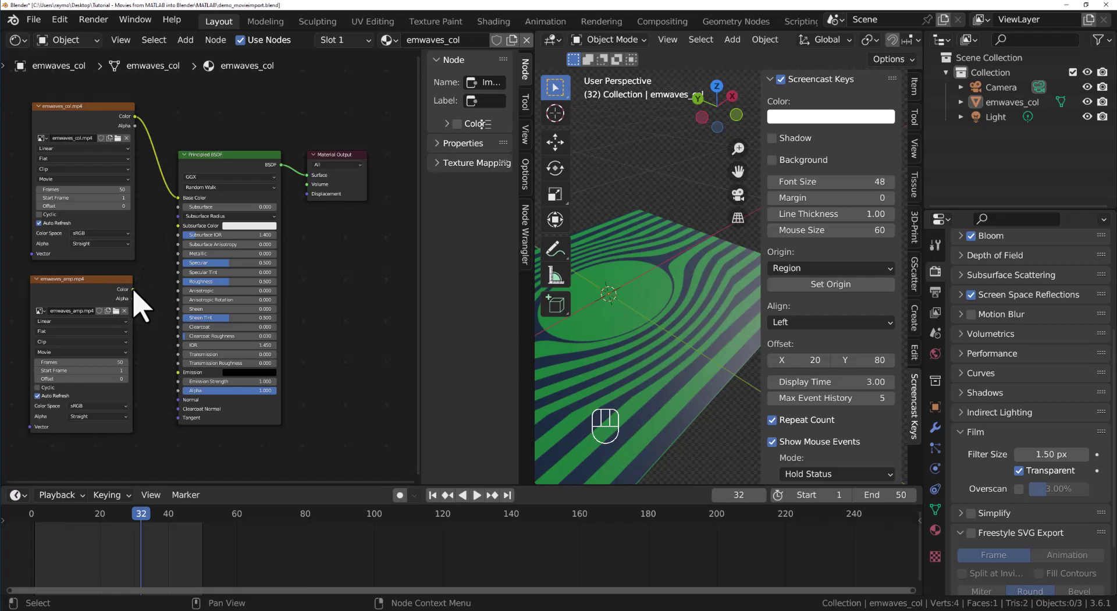
{"action": "left_click_drag", "start_coordinate": [134, 289], "coordinate": [180, 393]}
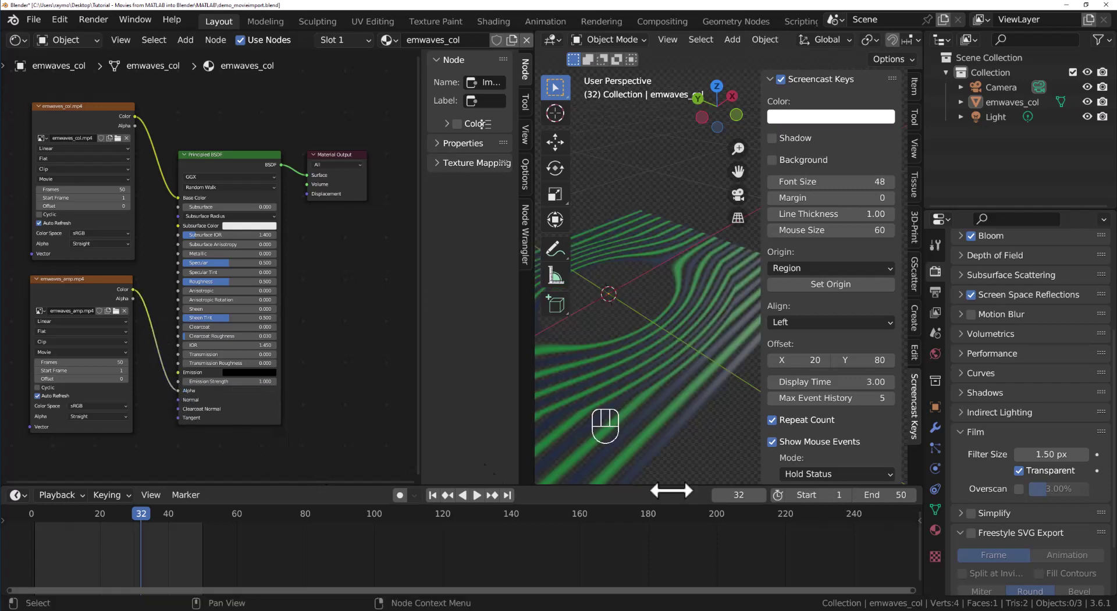
{"action": "middle_click_drag", "start_coordinate": [718, 419], "coordinate": [716, 393]}
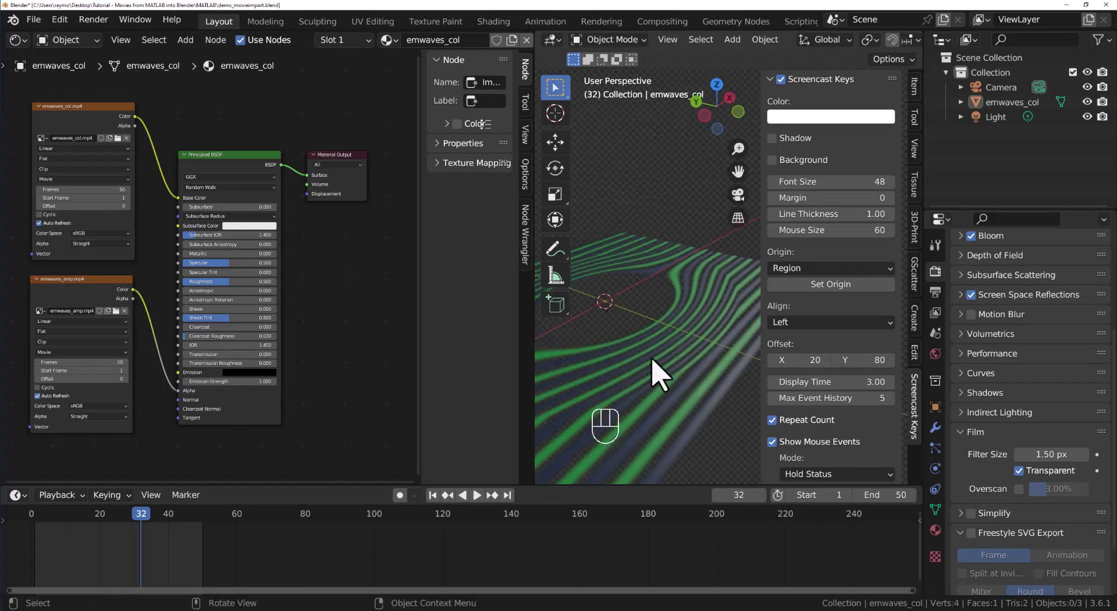
{"action": "middle_click_drag", "start_coordinate": [663, 357], "coordinate": [675, 377]}
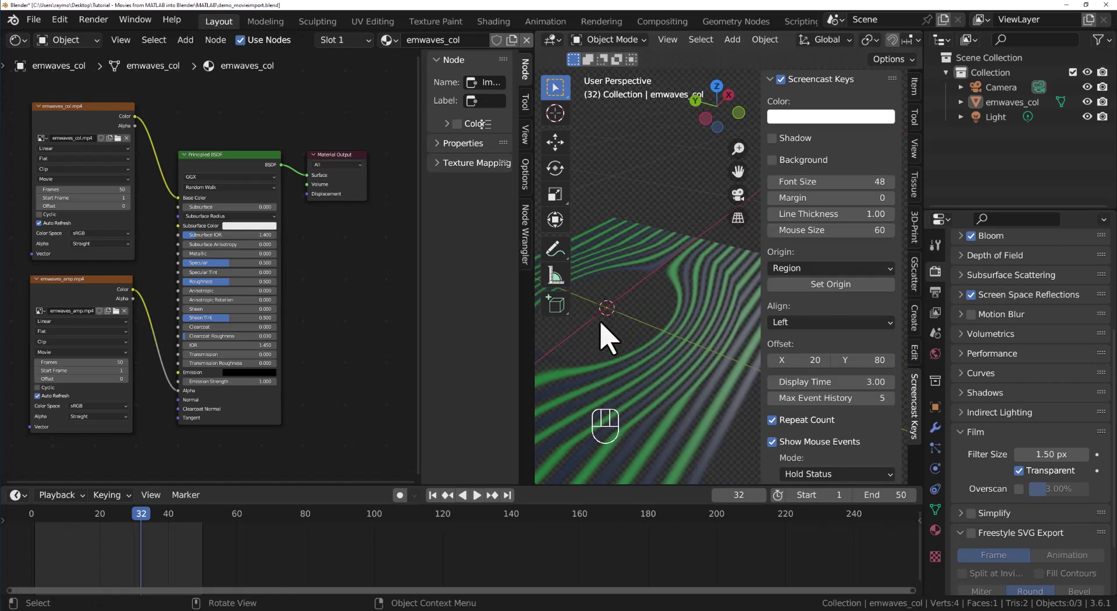
Link emwaves_col.mp4 Color to Emission, set Emission Strength to 3, and render frame 32
{"action": "left_click_drag", "start_coordinate": [135, 117], "coordinate": [182, 379]}
{"action": "left_click_drag", "start_coordinate": [185, 393], "coordinate": [194, 386]}
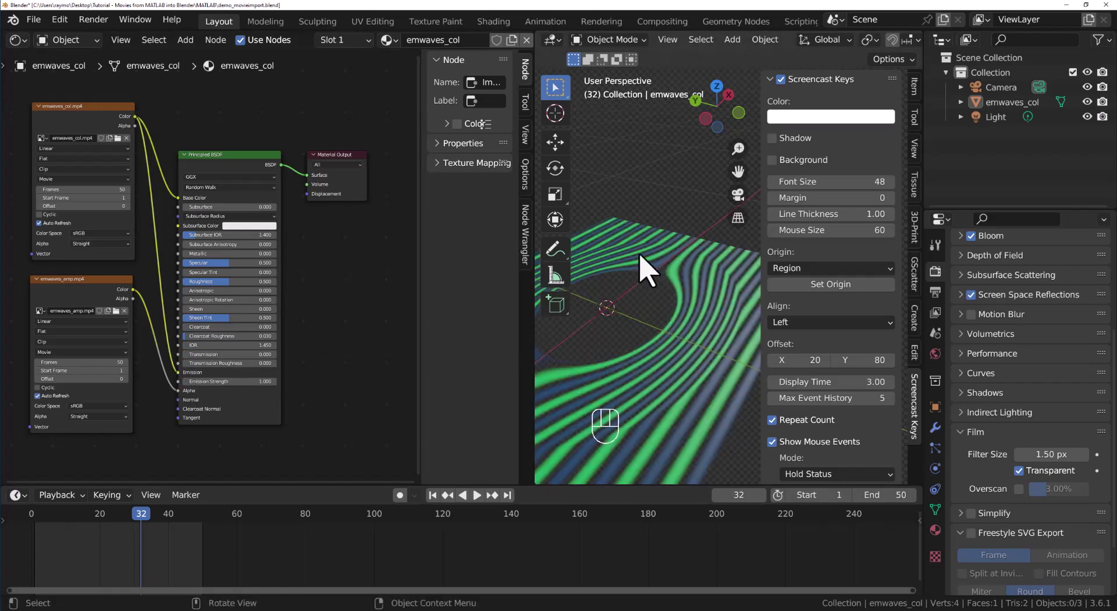
{"action": "left_click", "coordinate": [245, 381]}
{"action": "type", "text": "3"}
{"action": "key", "text": "Return"}
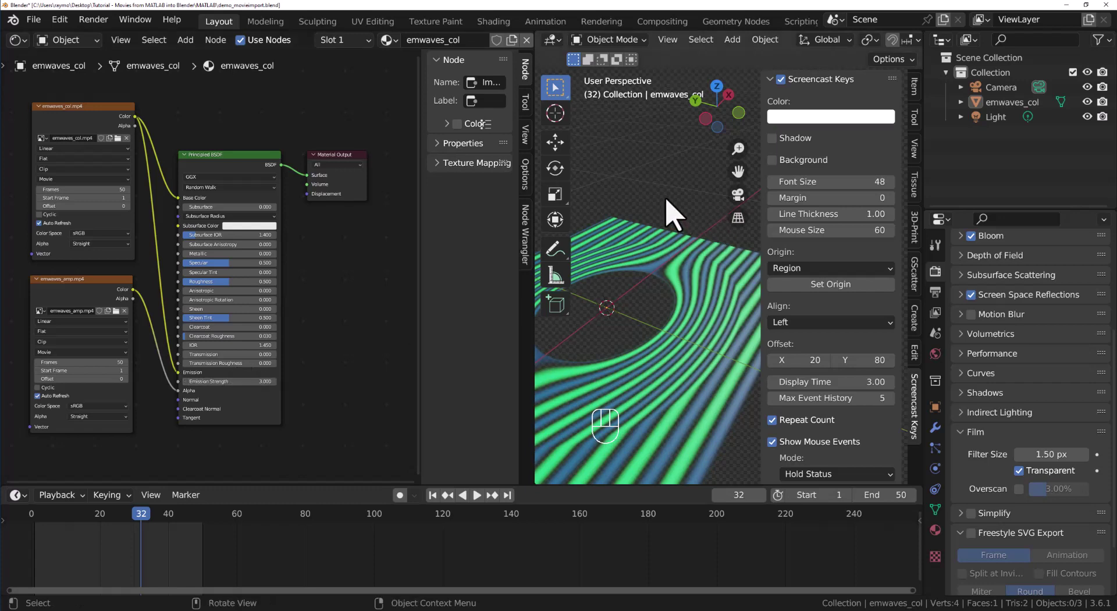
{"action": "key", "text": "F12"}
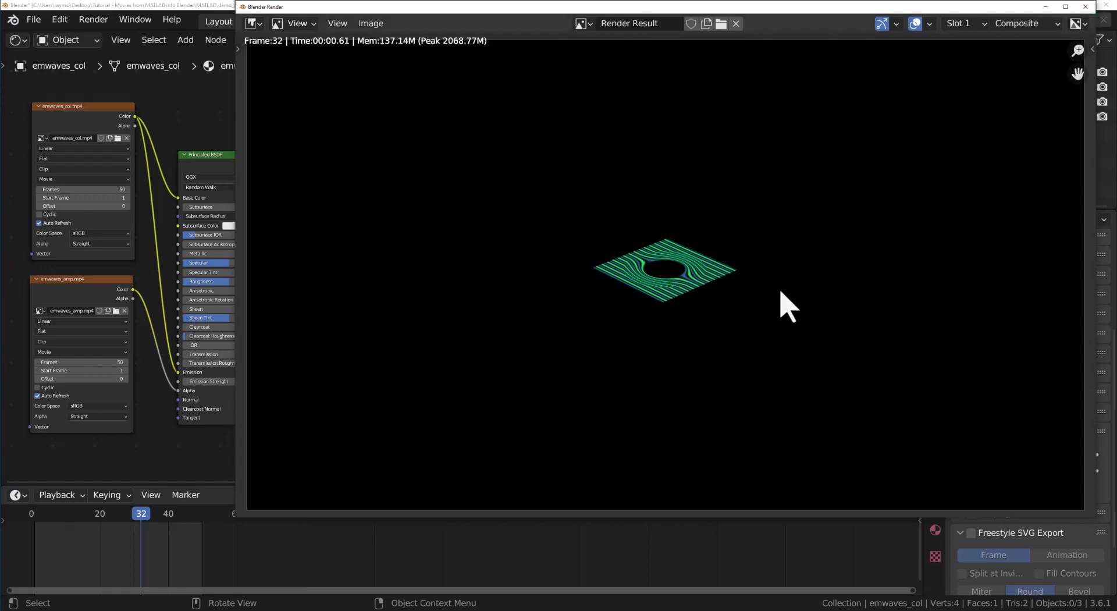
Close the render result window for frame 32
{"action": "left_click", "coordinate": [1085, 7]}
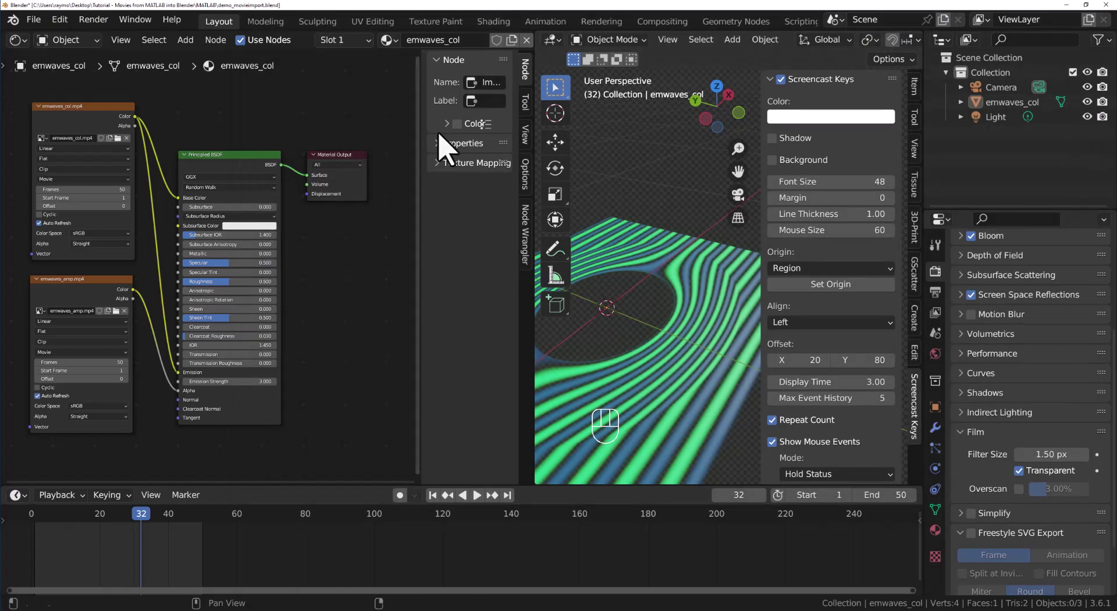
{"action": "left_click_drag", "start_coordinate": [539, 35], "coordinate": [205, 142]}
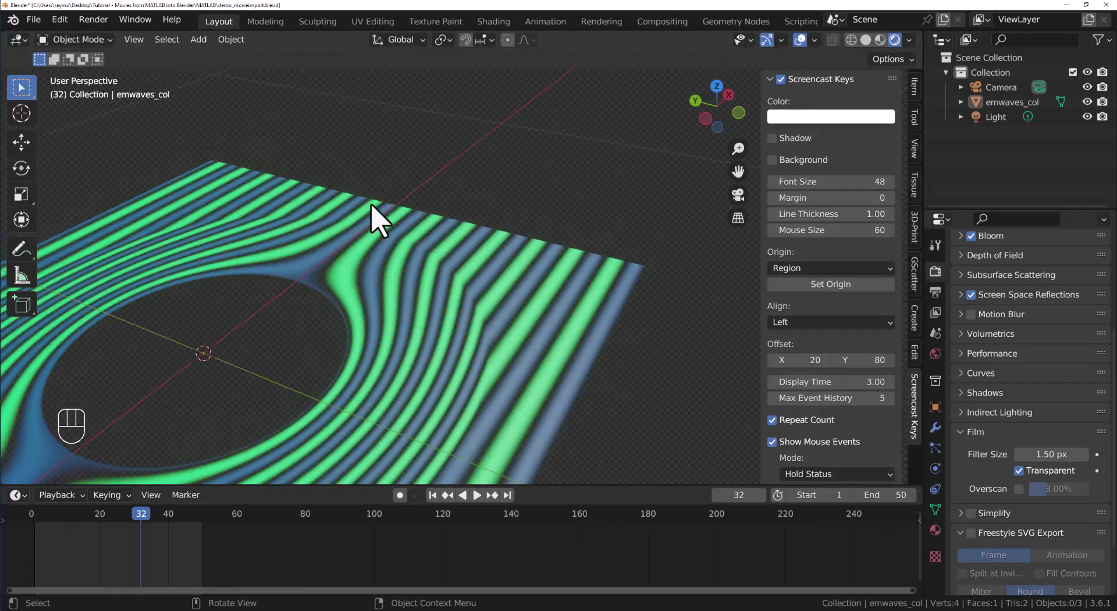
{"action": "scroll", "coordinate": [369, 219], "scroll_direction": "down", "scroll_amount": 3}
{"action": "middle_click_drag", "start_coordinate": [369, 219], "coordinate": [408, 212]}
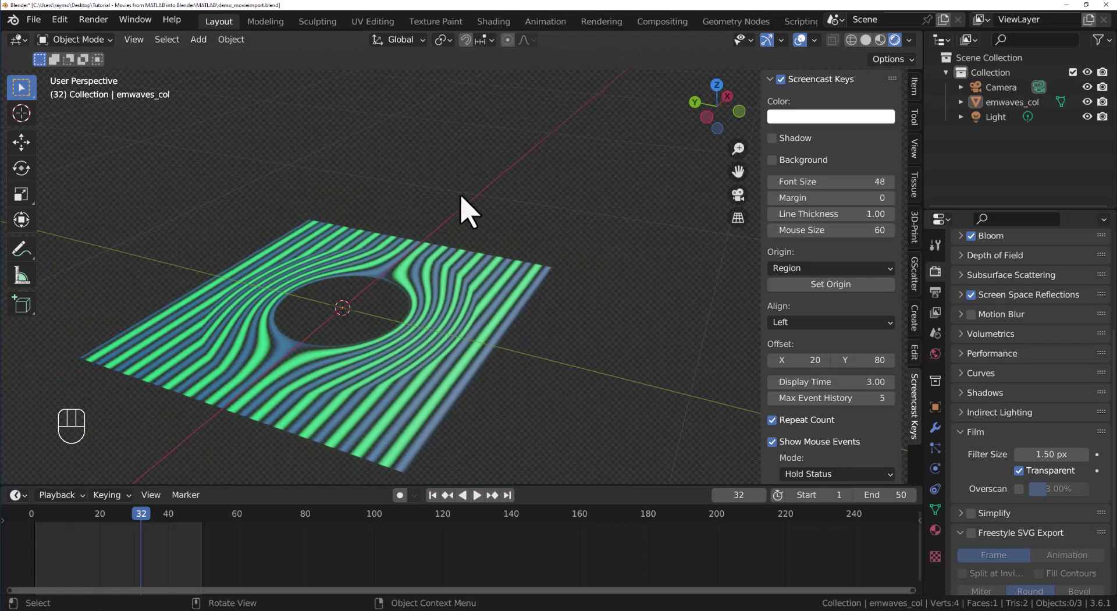
{"action": "left_click", "coordinate": [737, 195]}
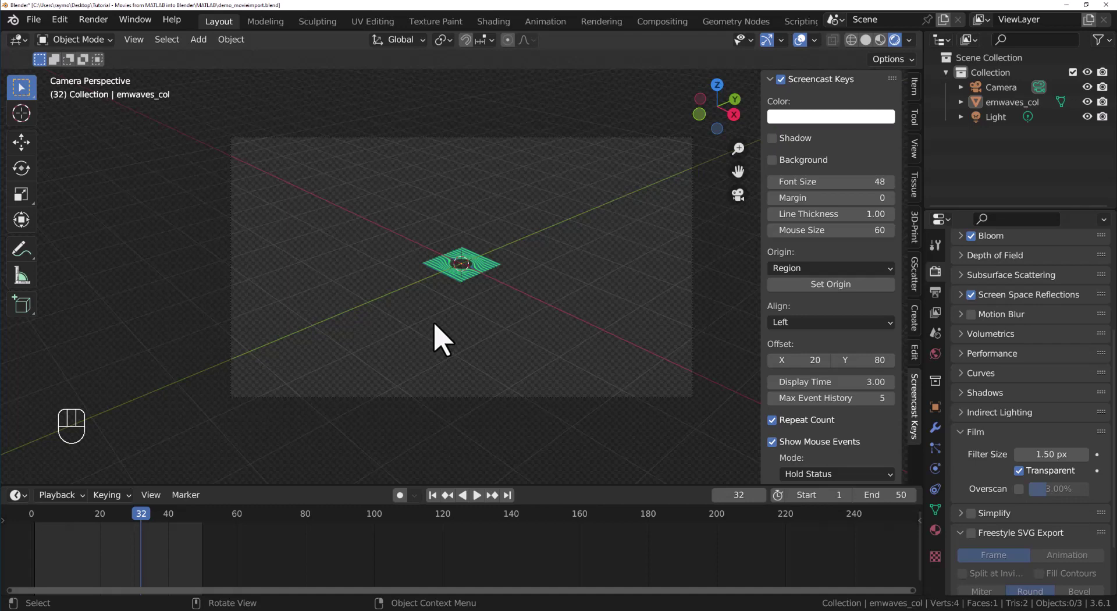
{"action": "scroll", "coordinate": [470, 332], "scroll_direction": "up", "scroll_amount": 2}
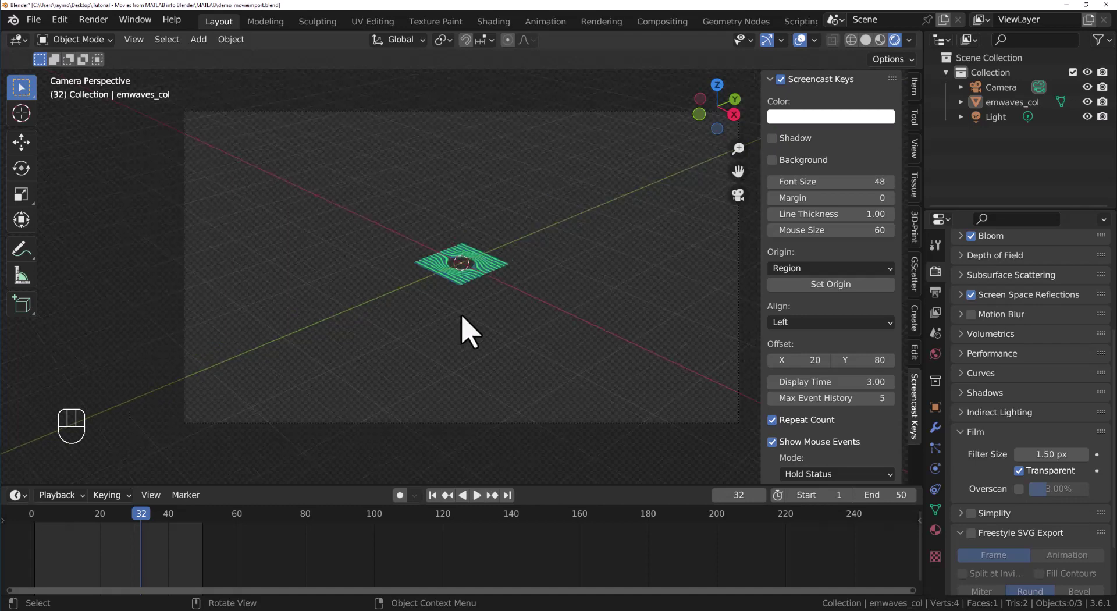
{"action": "scroll", "coordinate": [470, 332], "scroll_direction": "down", "scroll_amount": 2}
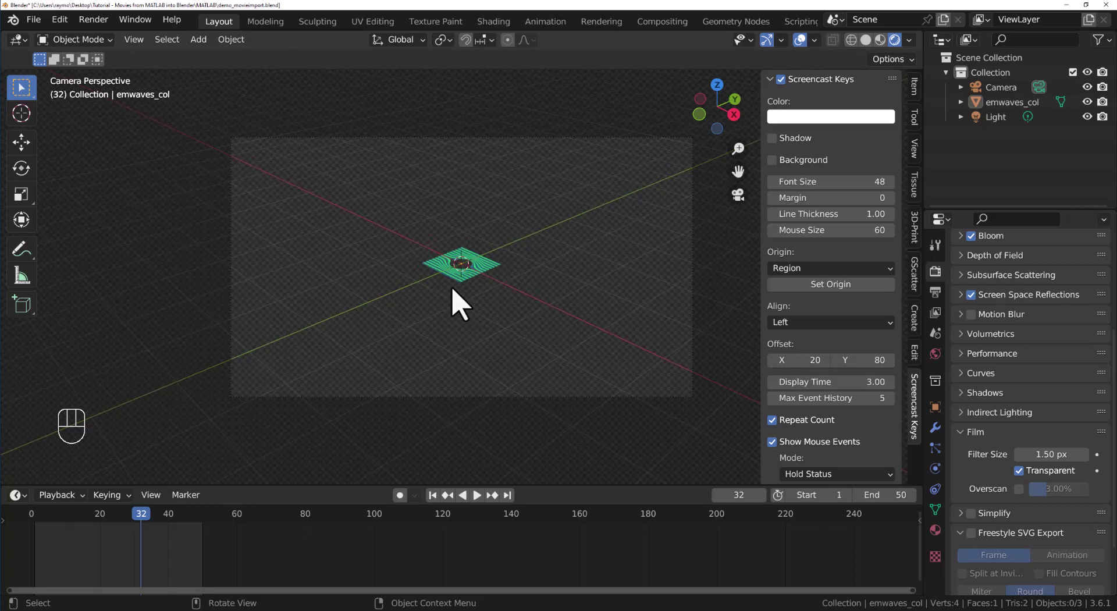
Enable View Lock > Camera to View in the sidebar's View settings
{"action": "left_click", "coordinate": [914, 151]}
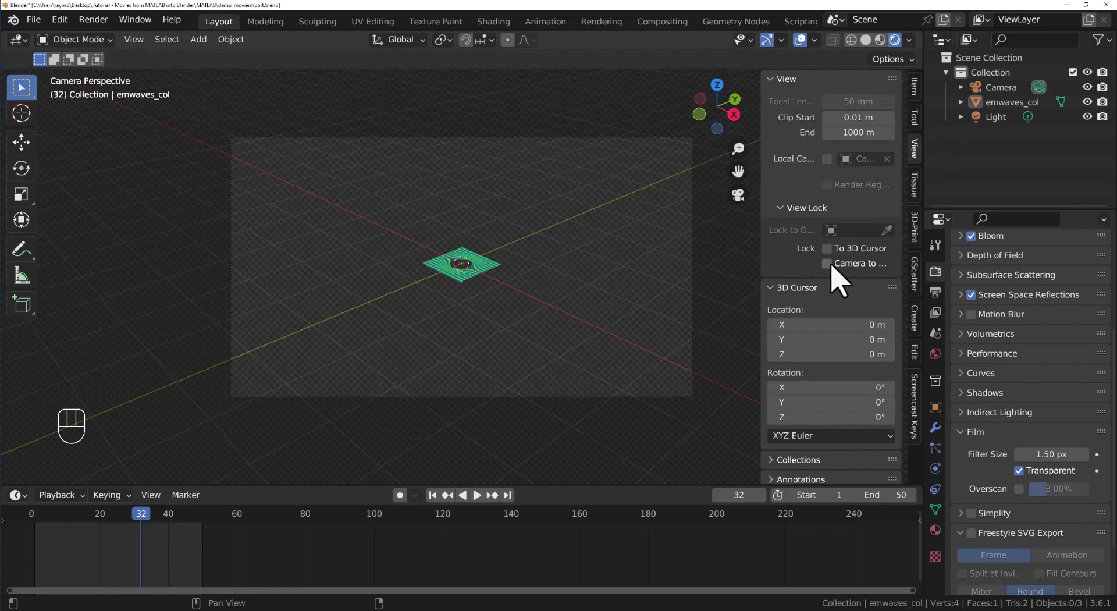
{"action": "left_click_drag", "start_coordinate": [760, 265], "coordinate": [725, 268]}
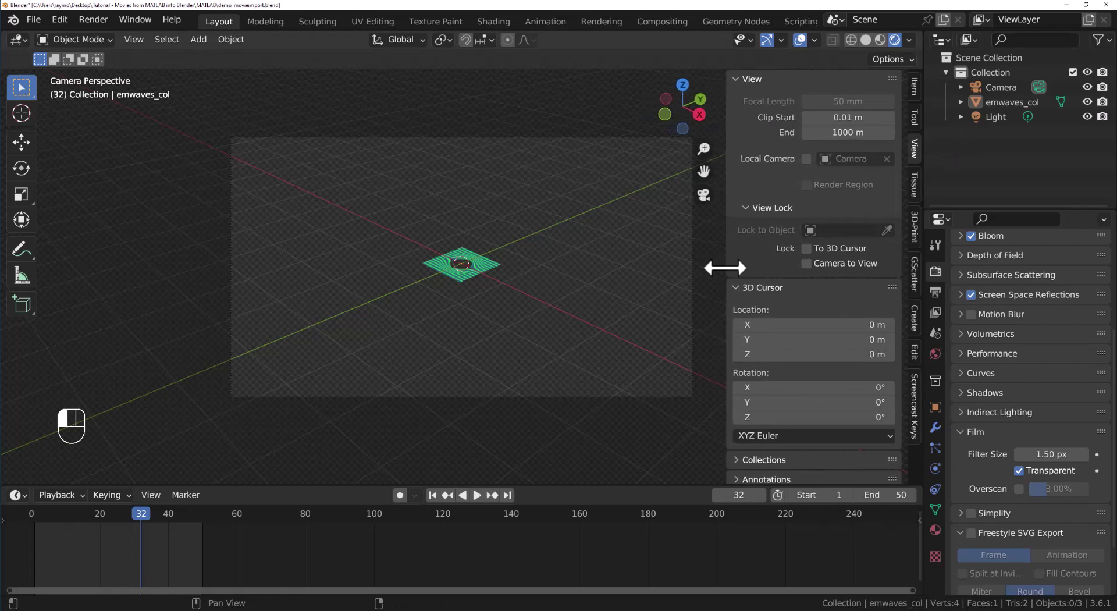
{"action": "left_click", "coordinate": [806, 263]}
Frame the wave plane larger in the camera, then preview the animation, pausing at frame 26
{"action": "middle_click_drag", "start_coordinate": [554, 249], "coordinate": [521, 287]}
{"action": "scroll", "coordinate": [522, 287], "scroll_direction": "up", "scroll_amount": 4}
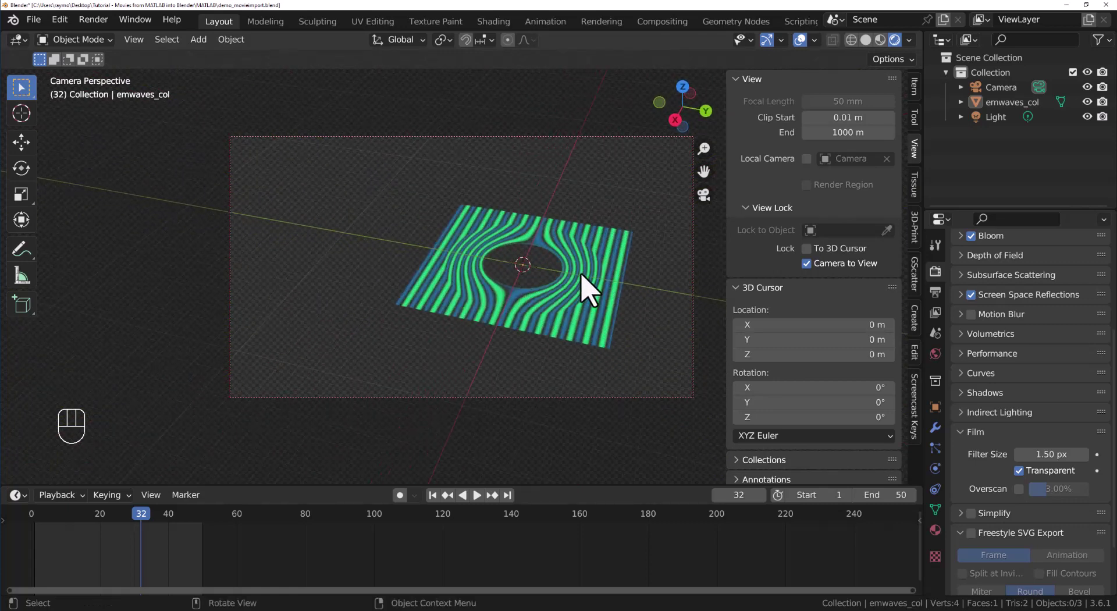
{"action": "middle_click_drag", "start_coordinate": [589, 289], "coordinate": [523, 279], "text": "shift"}
{"action": "scroll", "coordinate": [568, 294], "scroll_direction": "up", "scroll_amount": 3}
{"action": "middle_click_drag", "start_coordinate": [603, 324], "coordinate": [613, 294]}
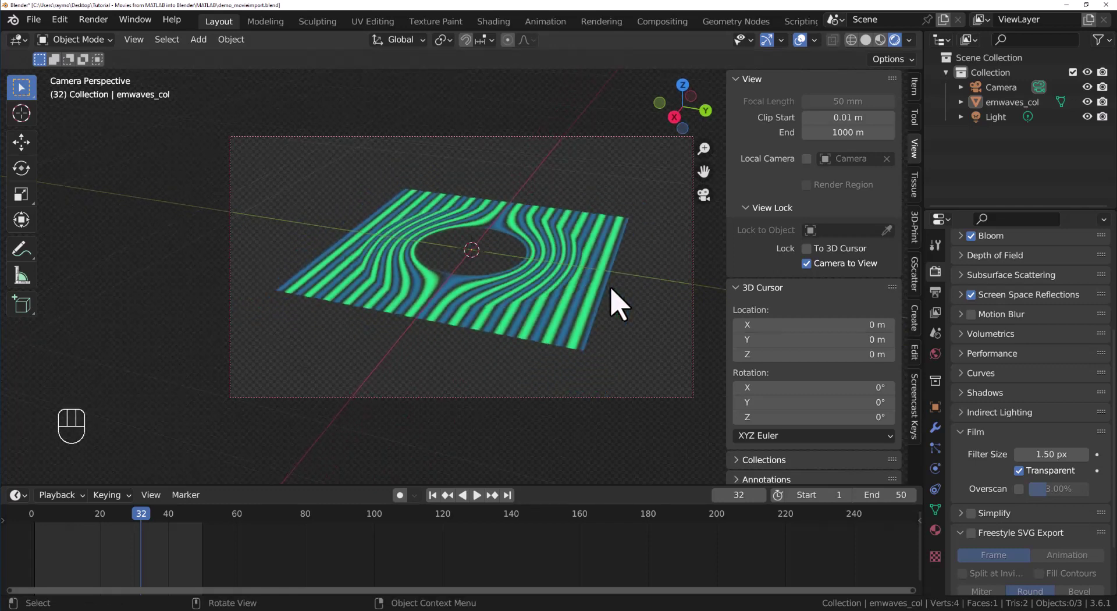
{"action": "left_click", "coordinate": [478, 494]}
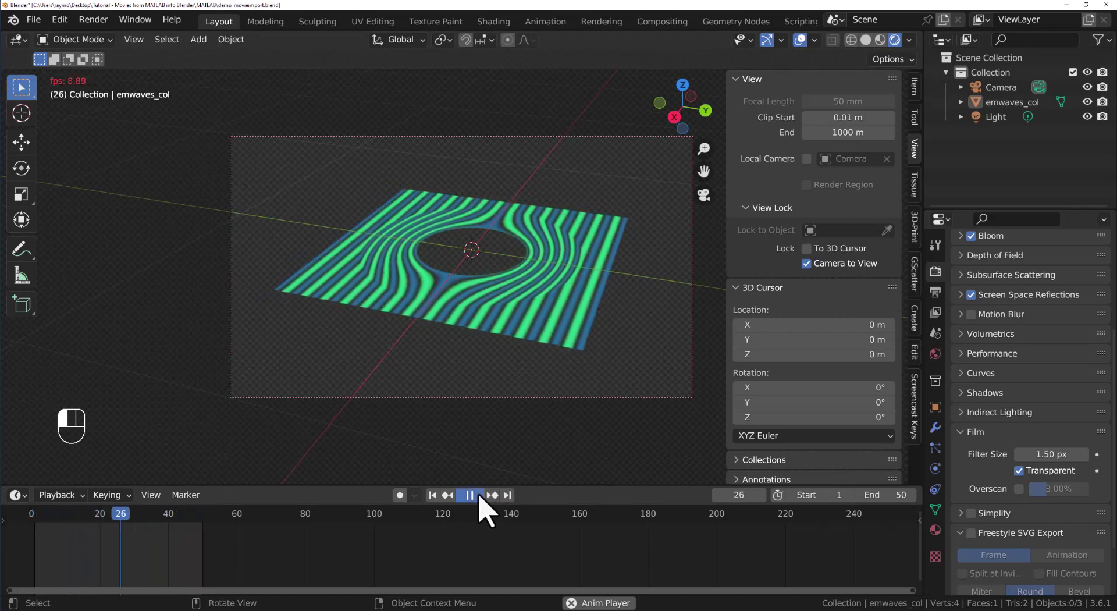
{"action": "left_click", "coordinate": [478, 494]}
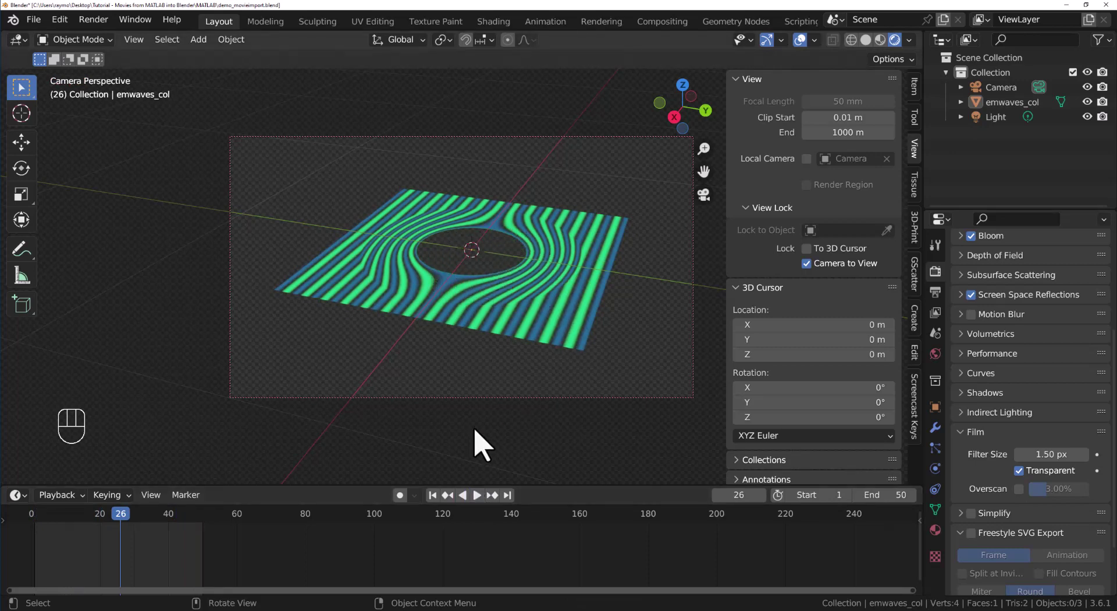
Leave camera view and add a mesh cylinder with 64 vertices
{"action": "left_click", "coordinate": [704, 195]}
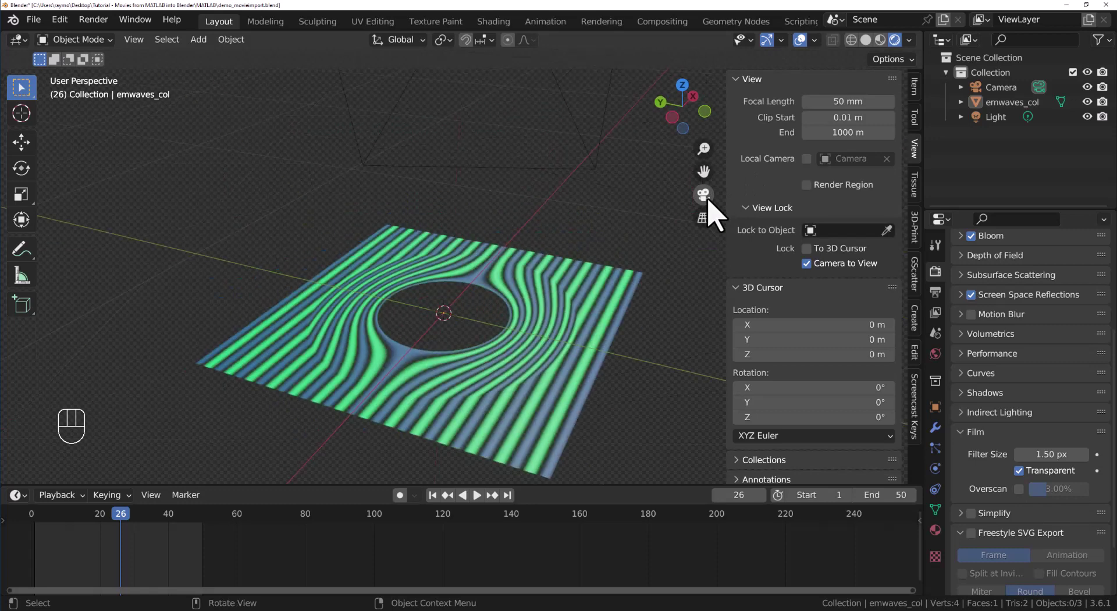
{"action": "left_click", "coordinate": [198, 39]}
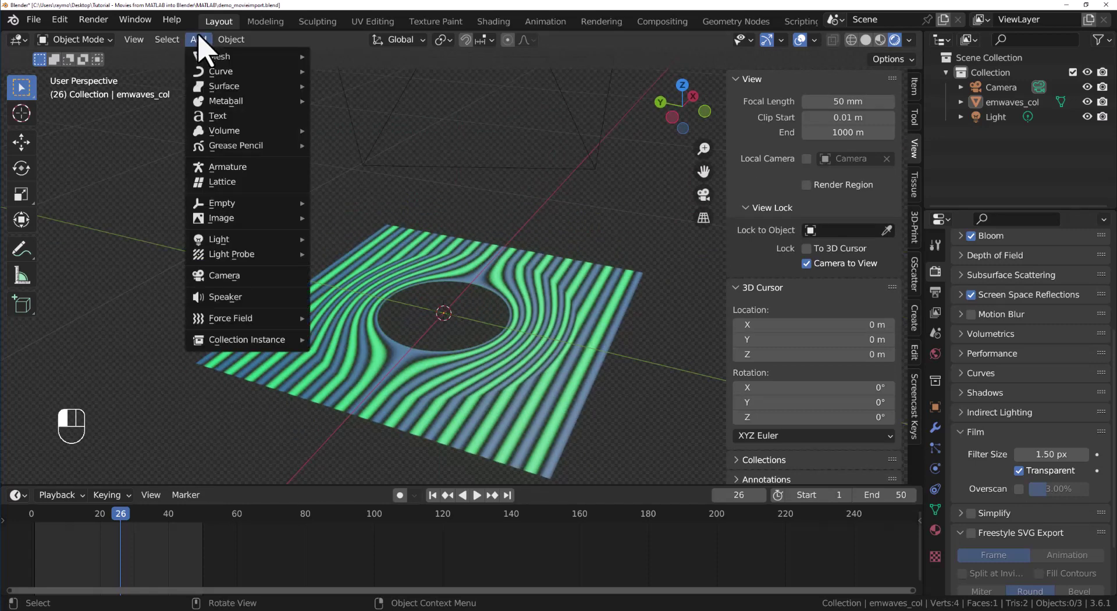
{"action": "mouse_move", "coordinate": [197, 58]}
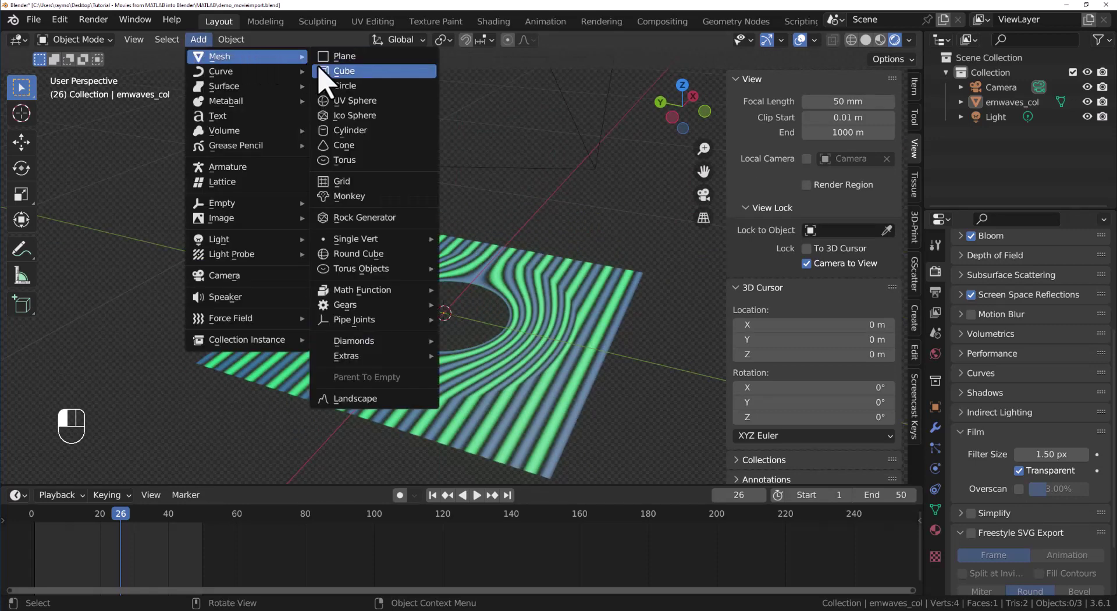
{"action": "left_click", "coordinate": [347, 130]}
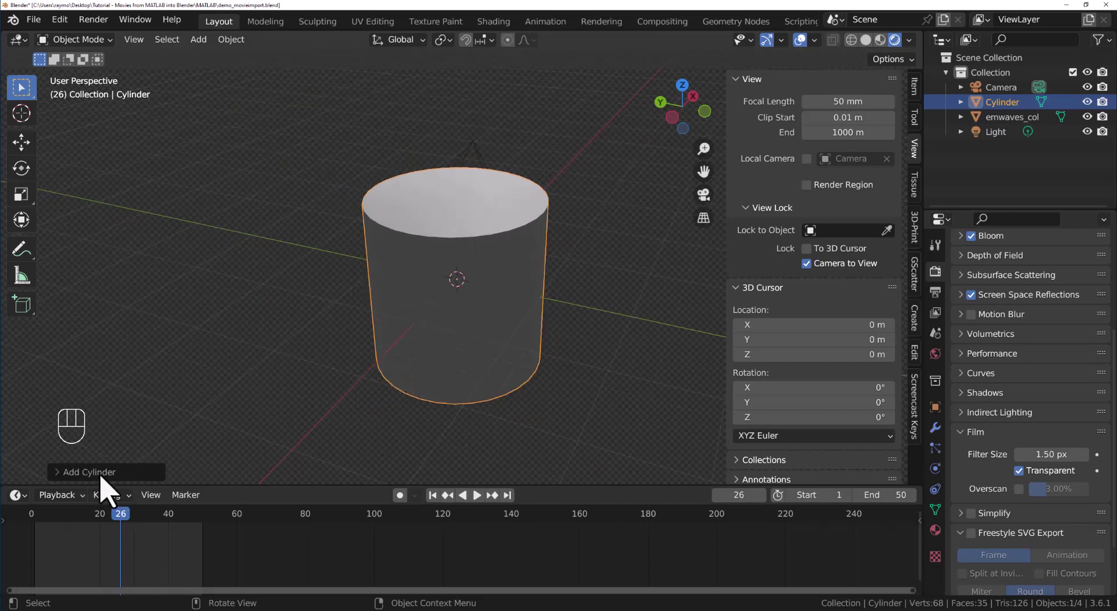
{"action": "left_click", "coordinate": [57, 473]}
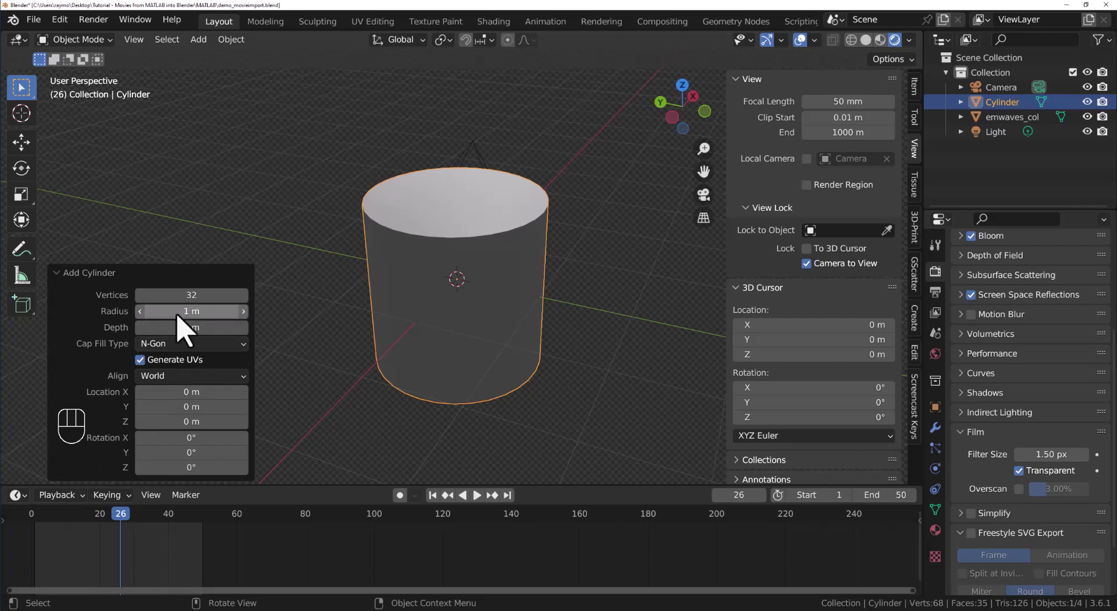
{"action": "left_click", "coordinate": [174, 295]}
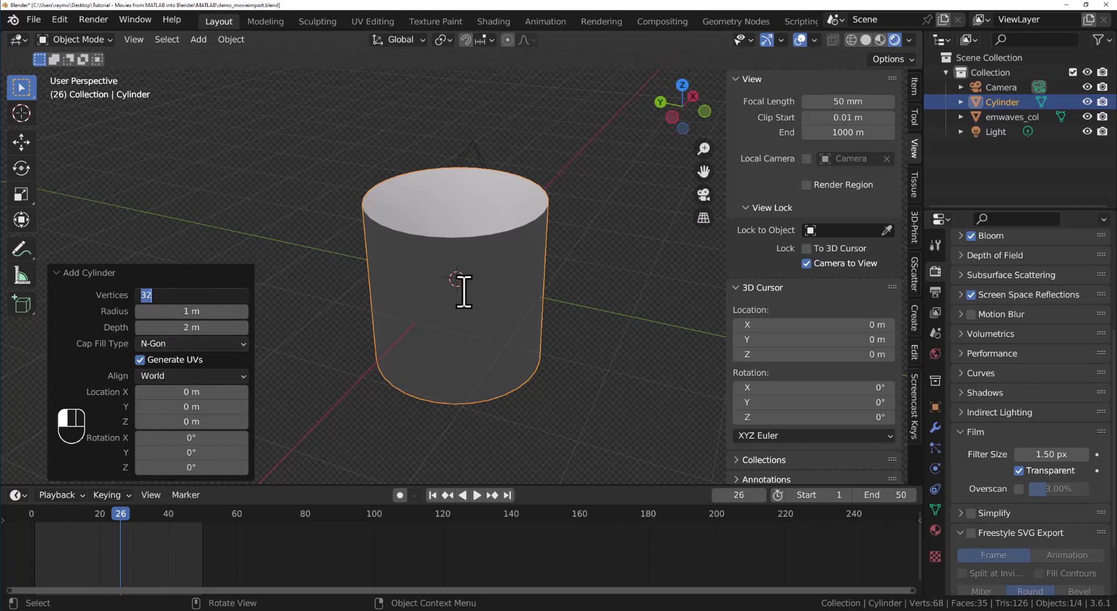
{"action": "type", "text": "64"}
{"action": "key", "text": "Return"}
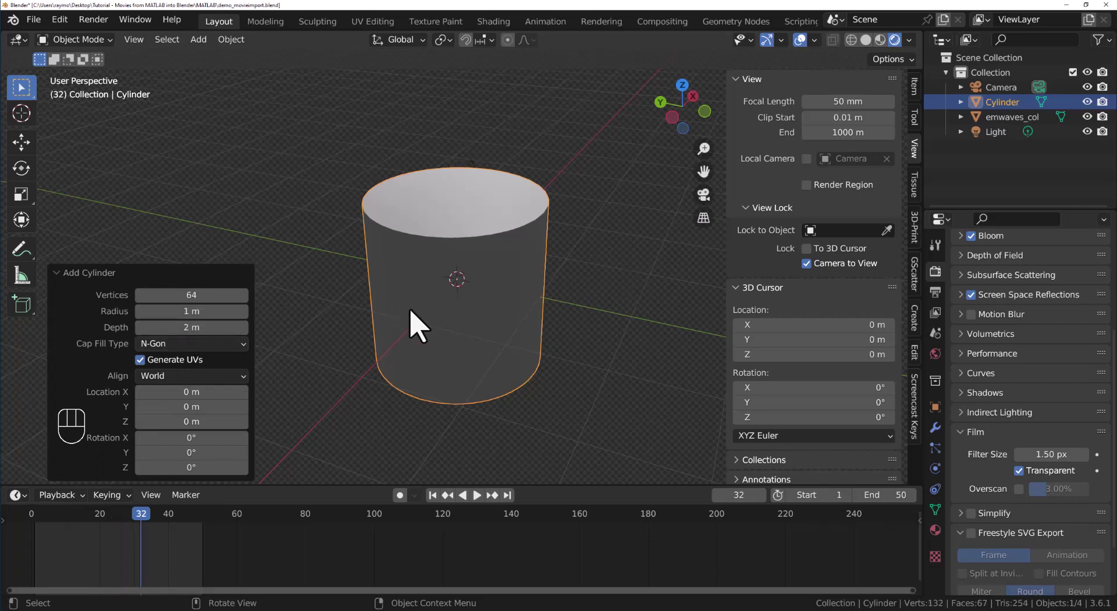
Apply Shade Auto Smooth to the cylinder
{"action": "left_click", "coordinate": [232, 40]}
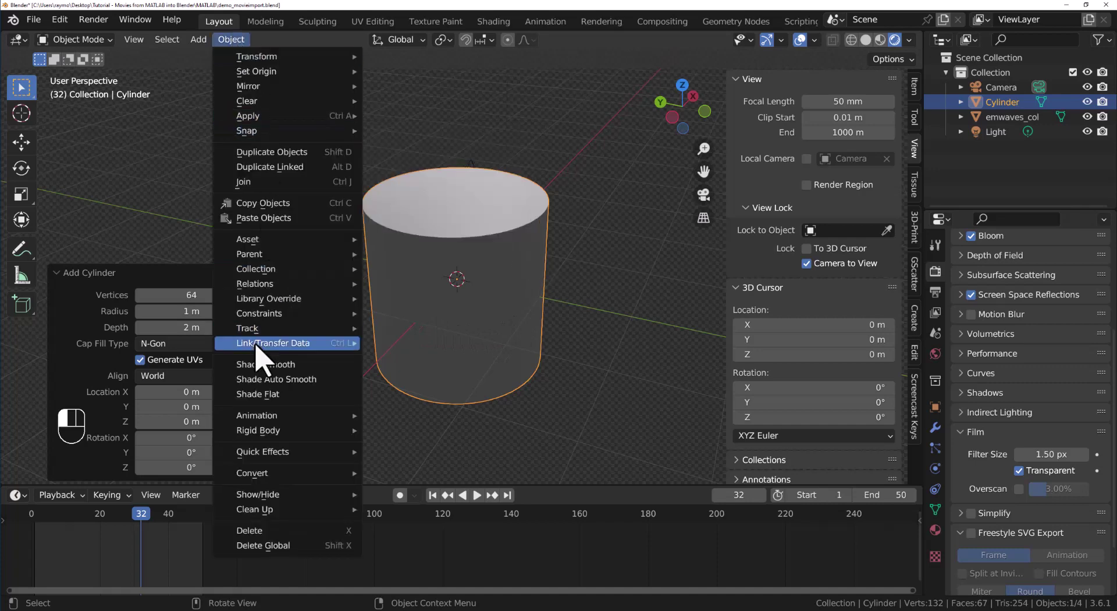
{"action": "left_click", "coordinate": [257, 381]}
{"action": "left_click", "coordinate": [537, 242]}
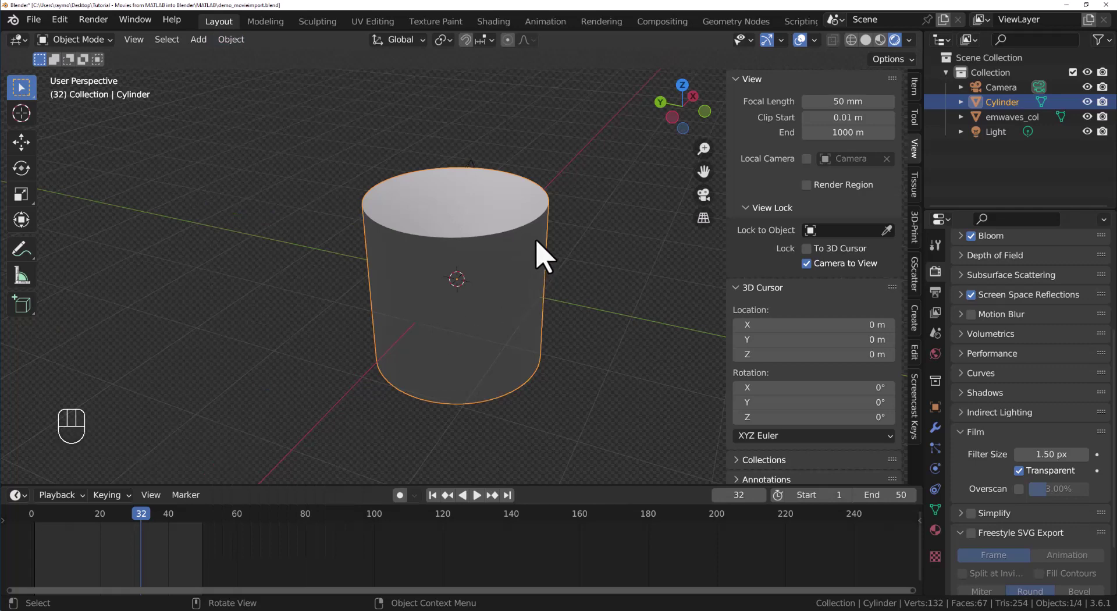
Scale the cylinder down, then from top view enlarge it to fill the wave plane's circular gap
{"action": "key", "text": "s"}
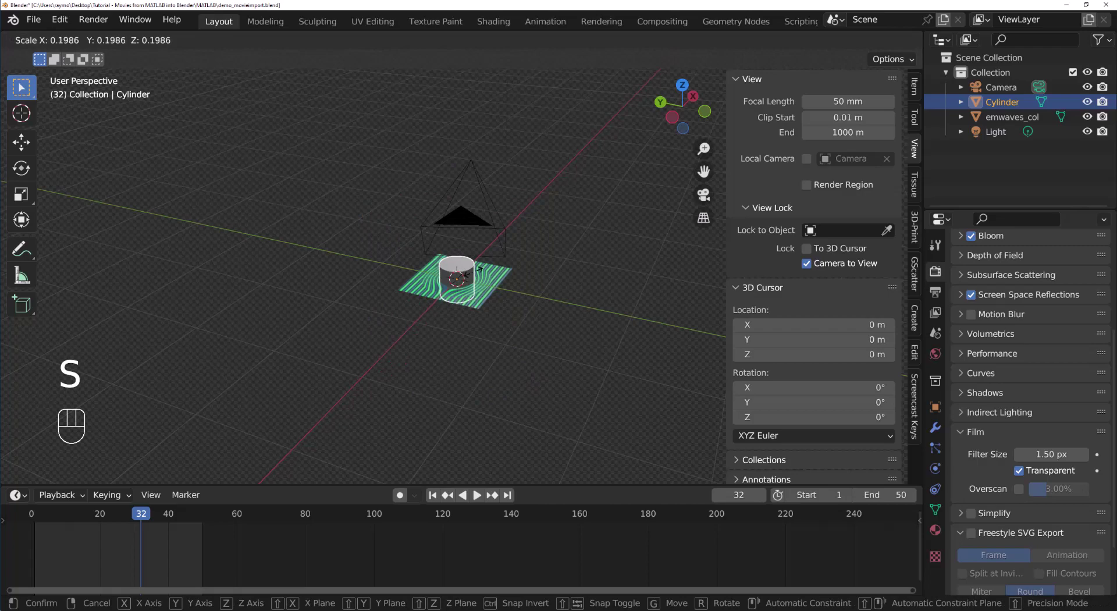
{"action": "left_click", "coordinate": [476, 289]}
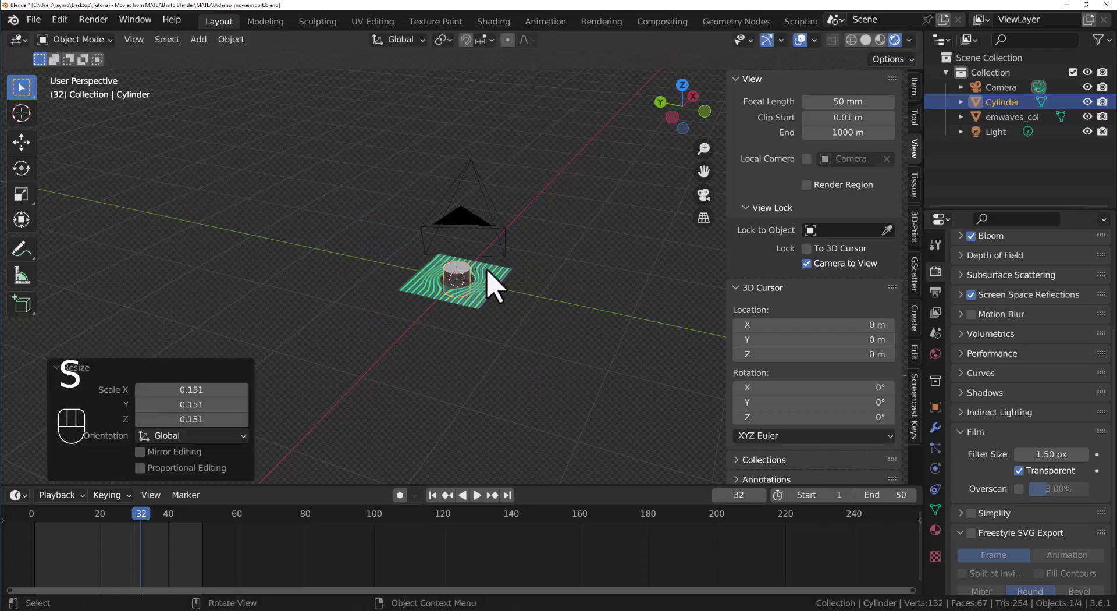
{"action": "left_click", "coordinate": [684, 94]}
{"action": "scroll", "coordinate": [507, 294], "scroll_direction": "up", "scroll_amount": 8}
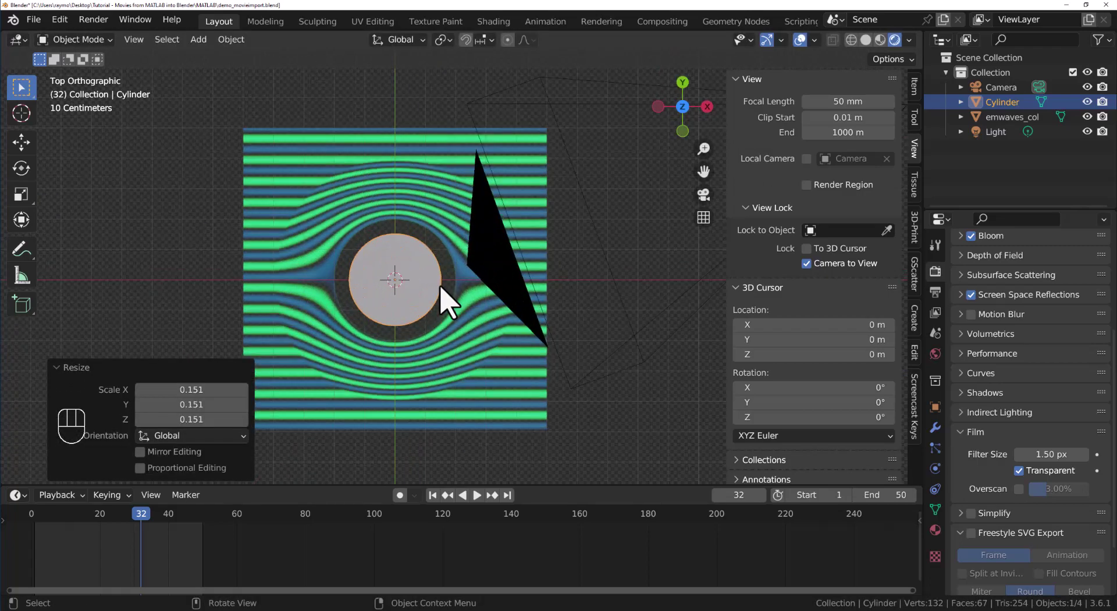
{"action": "key", "text": "s"}
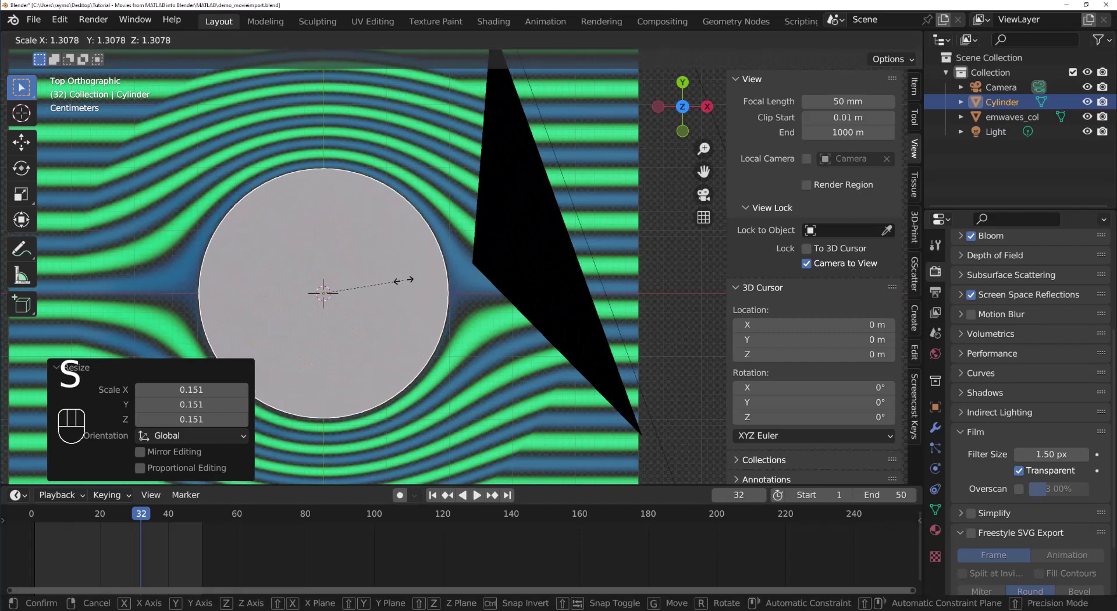
{"action": "left_click", "coordinate": [402, 283]}
{"action": "middle_click_drag", "start_coordinate": [436, 297], "coordinate": [425, 247]}
{"action": "left_click", "coordinate": [430, 261]}
Flatten the cylinder to 0.359 along Z and return to camera view
{"action": "key", "text": "s"}
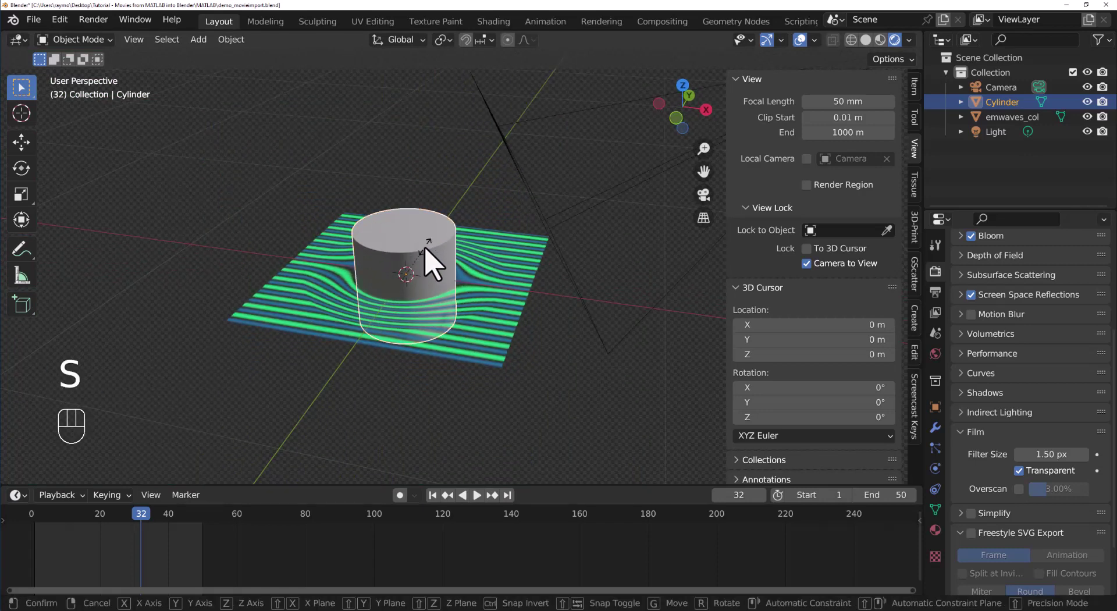
{"action": "key", "text": "z"}
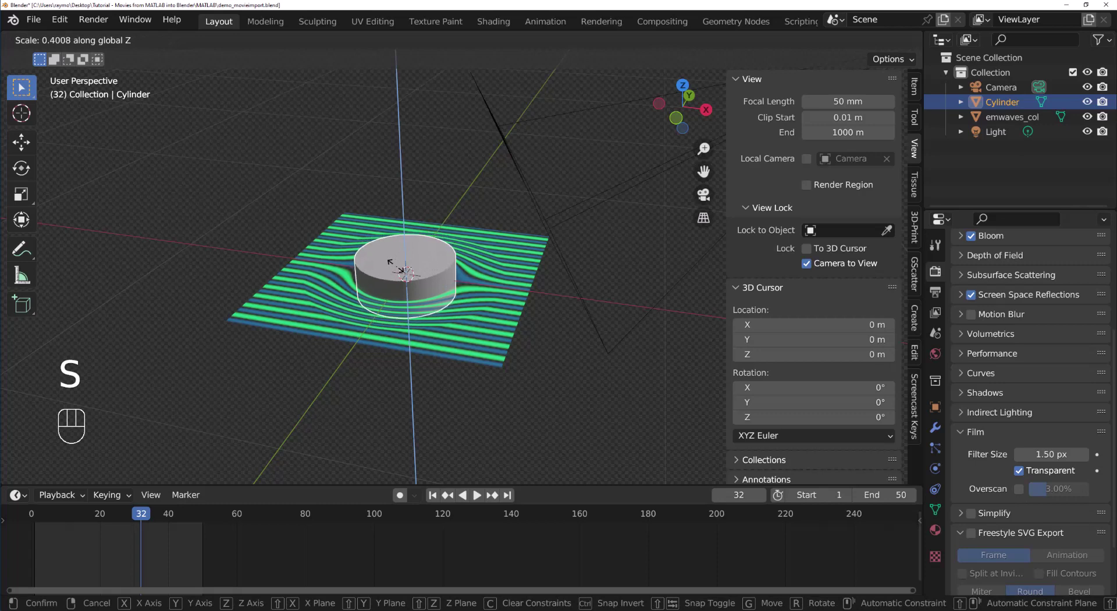
{"action": "left_click", "coordinate": [401, 270]}
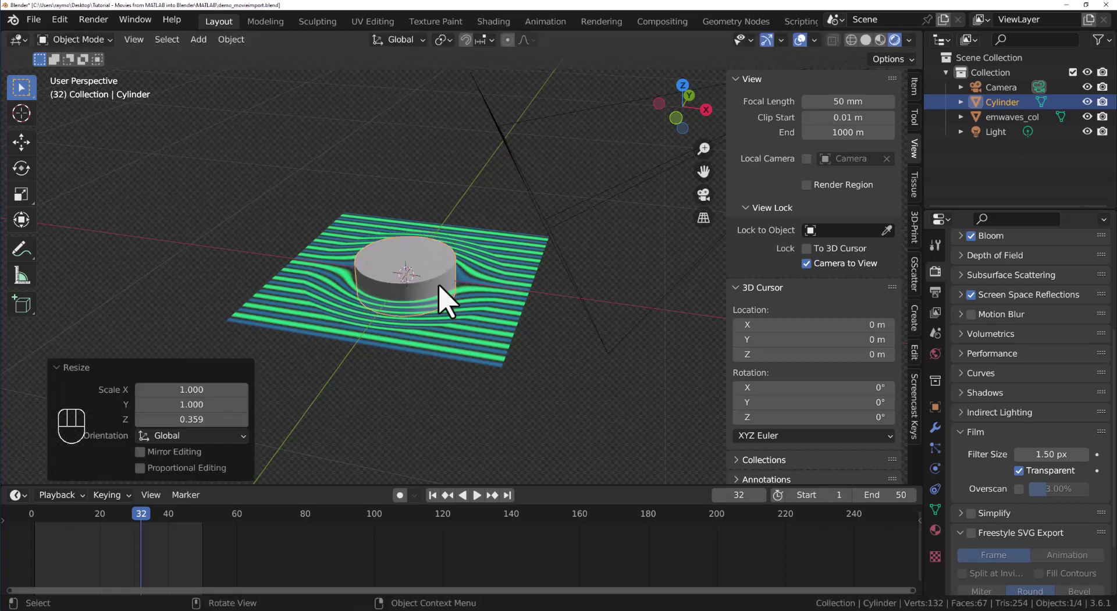
{"action": "left_click", "coordinate": [703, 195]}
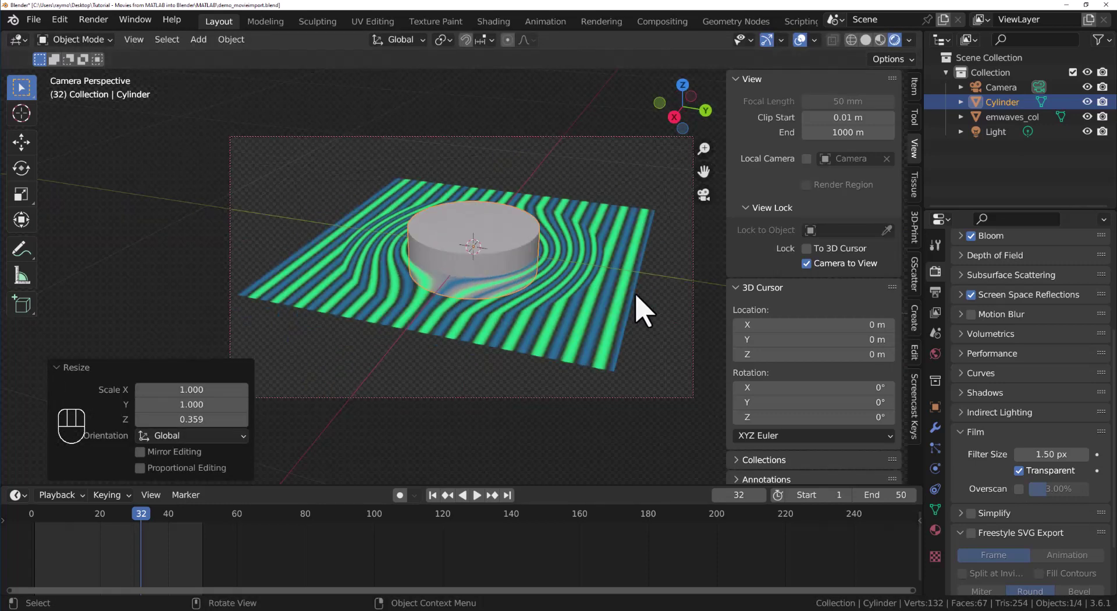
Render the current frame showing the flattened cylinder in the wave plane
{"action": "key", "text": "F12"}
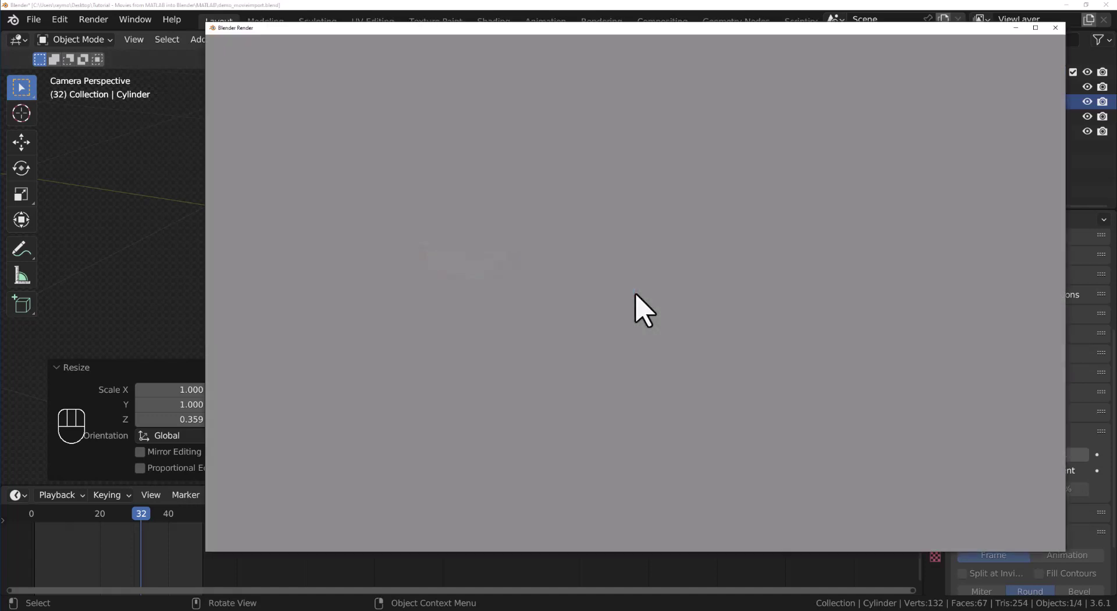